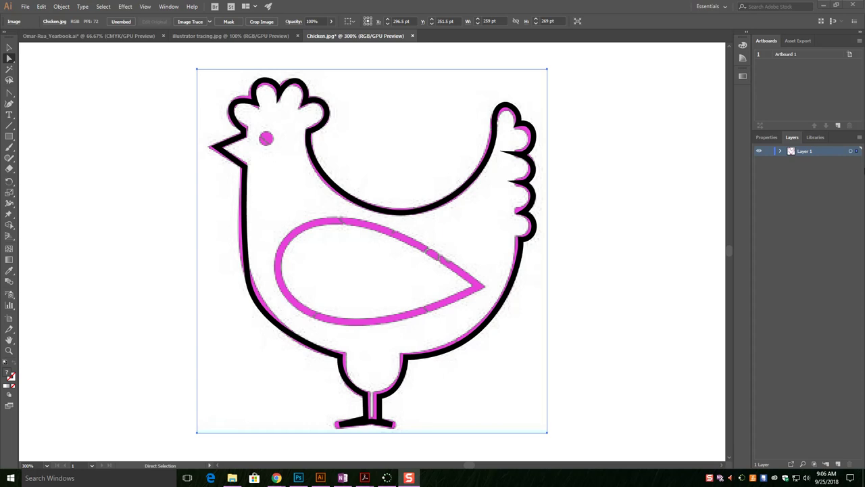
# Expand Layer 1 and hide the <Image> sublayer so only the magenta outline shows.
pyautogui.click(780, 151)
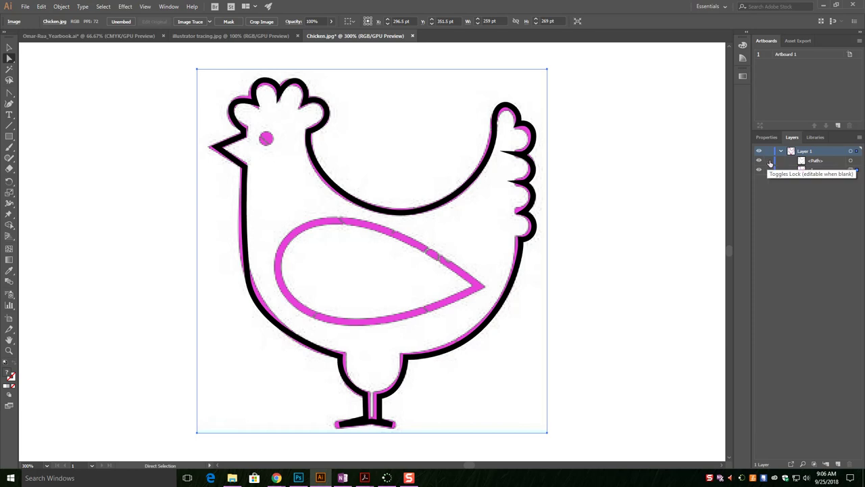
pyautogui.click(758, 161)
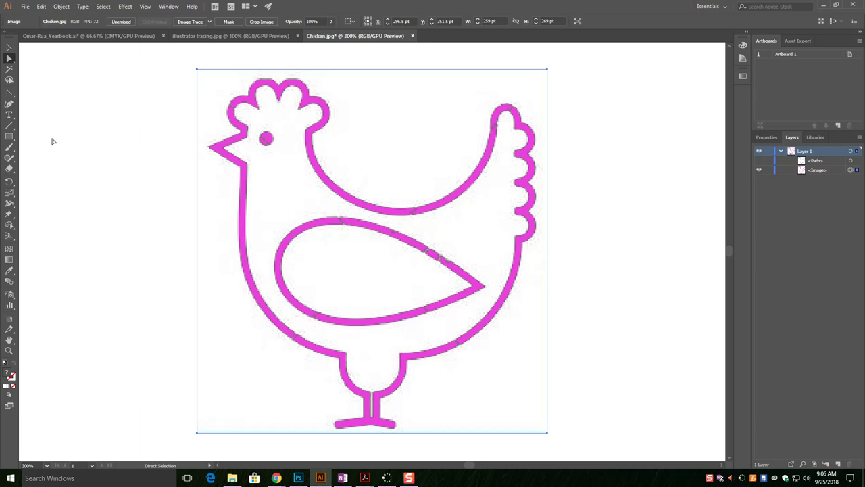
# Draw a 128 × 103 pt rectangle over the wing with a black stroke and no fill.
pyautogui.click(12, 138)
pyautogui.moveTo(288, 194); pyautogui.dragTo(461, 333)
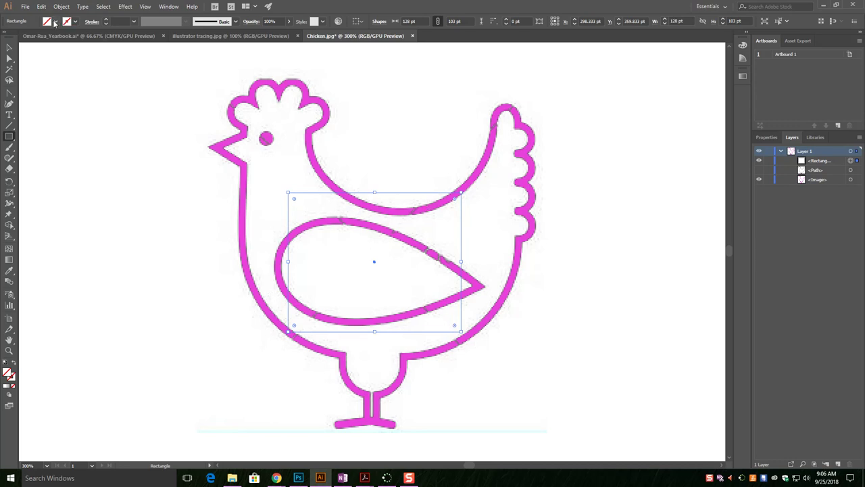
pyautogui.click(77, 21)
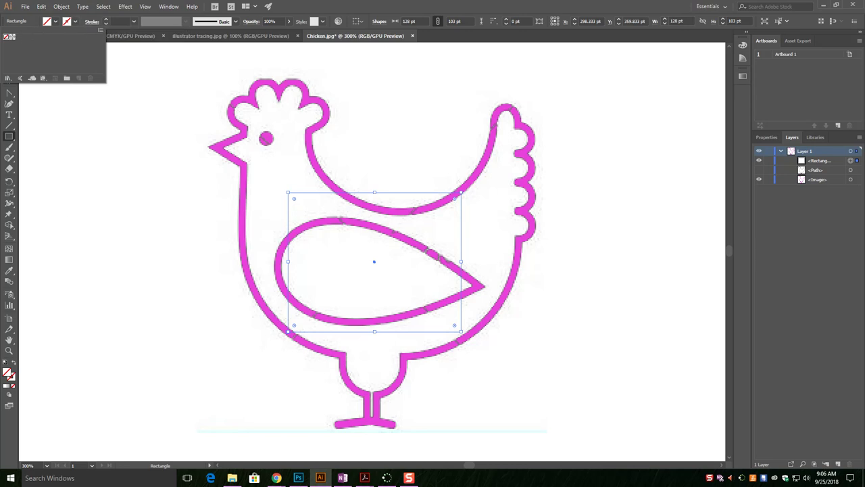
pyautogui.click(5, 363)
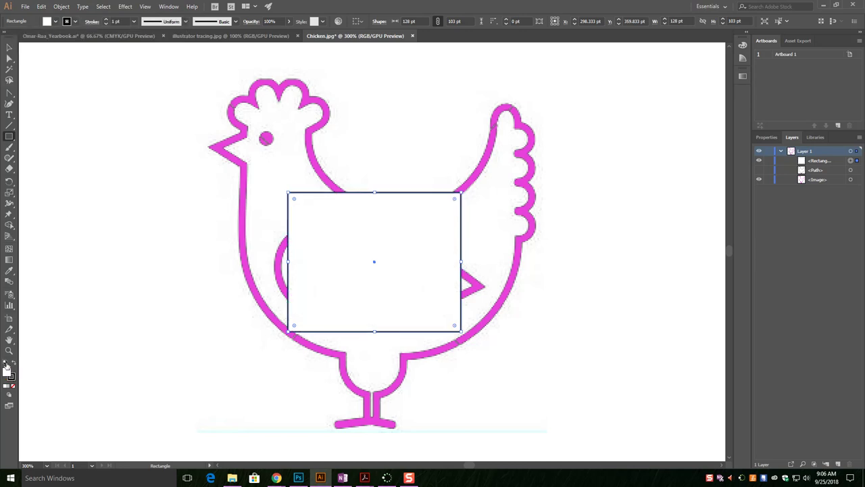
pyautogui.click(56, 22)
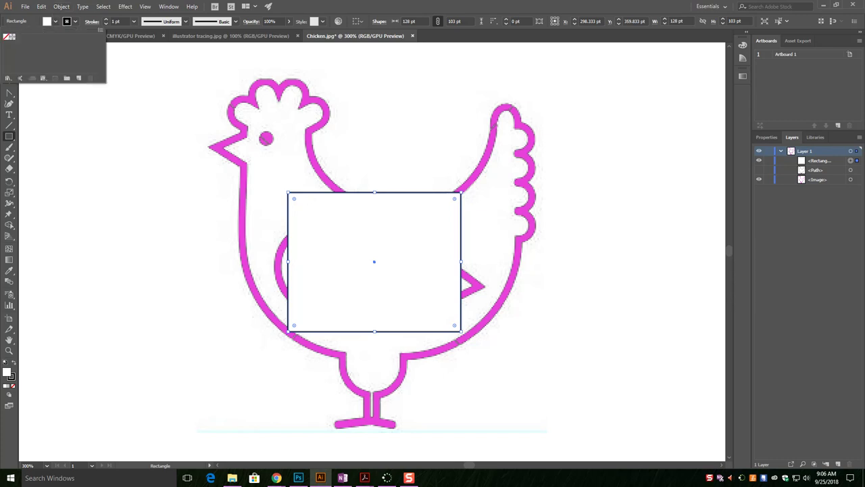
pyautogui.click(9, 37)
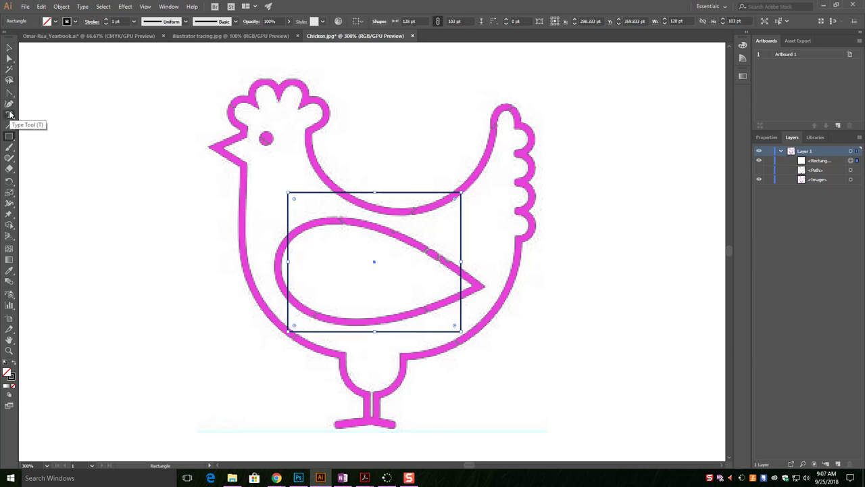
# Tear off the pen tool flyout into a floating panel placed beside the canvas.
pyautogui.moveTo(9, 92)
pyautogui.mouseDown()
pyautogui.moveTo(39, 95)
pyautogui.moveTo(25, 93)
pyautogui.mouseUp()
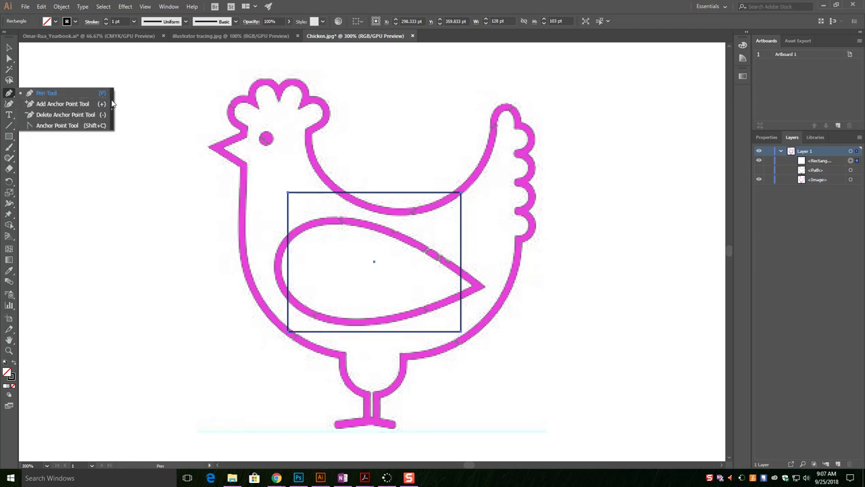
pyautogui.moveTo(111, 104)
pyautogui.mouseDown()
pyautogui.moveTo(113, 119)
pyautogui.moveTo(113, 110)
pyautogui.mouseUp()
pyautogui.moveTo(41, 98); pyautogui.dragTo(156, 294)
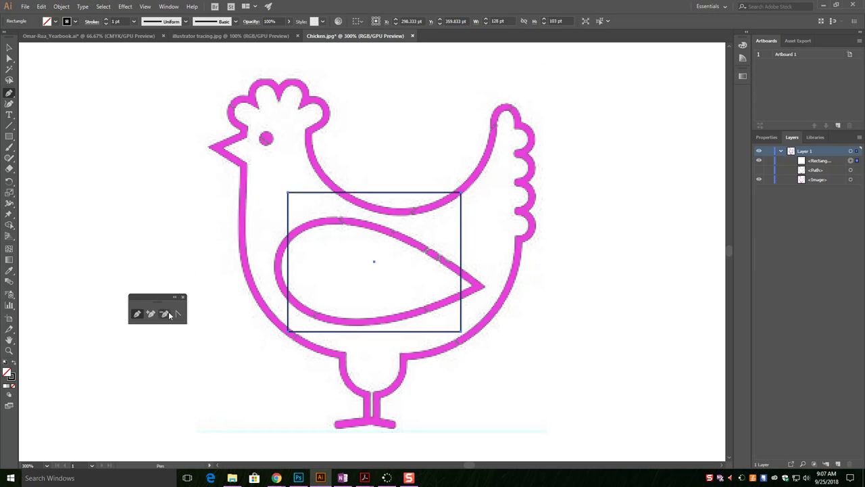
pyautogui.click(10, 58)
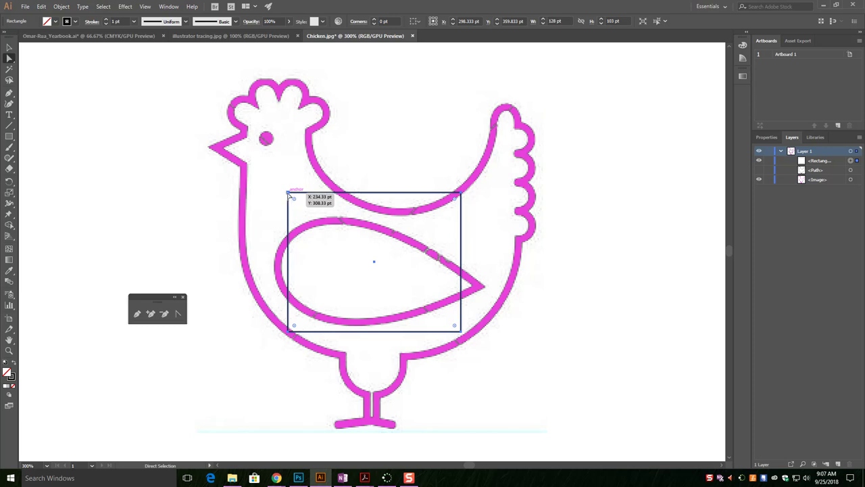
# Drag the rectangle's corners to the beak base, both leg tops and the tail tip.
pyautogui.moveTo(289, 194); pyautogui.dragTo(243, 168)
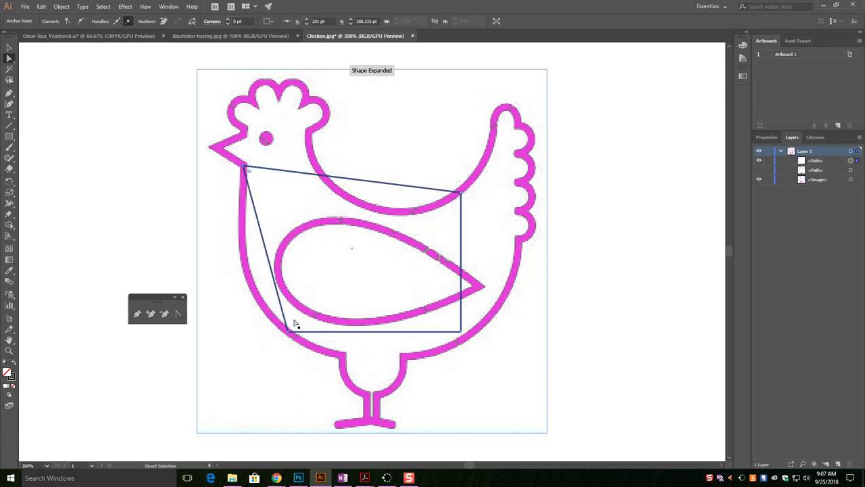
pyautogui.moveTo(294, 324); pyautogui.dragTo(344, 357)
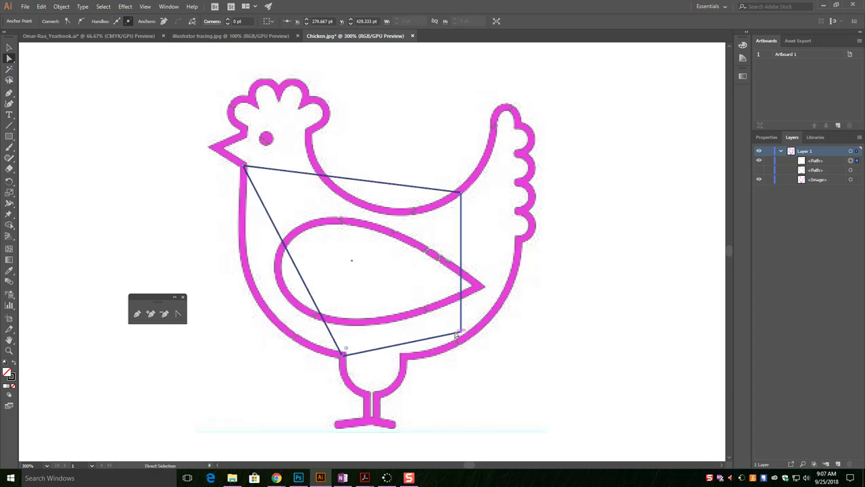
pyautogui.moveTo(460, 332); pyautogui.dragTo(402, 357)
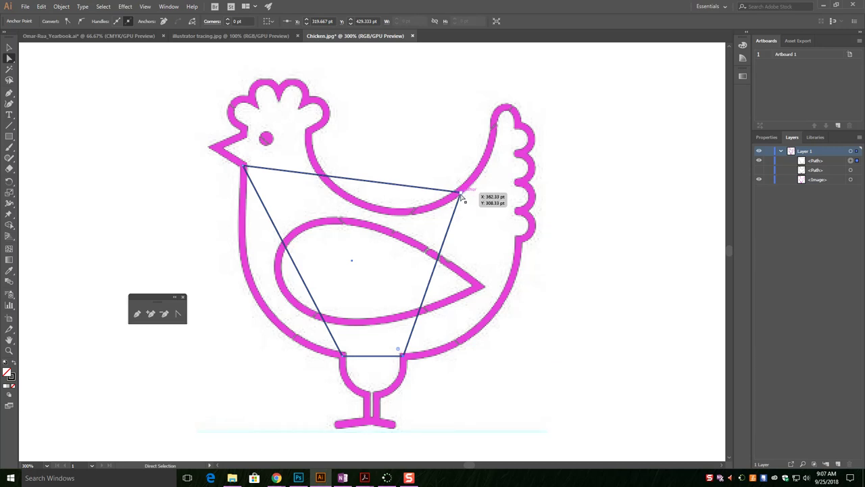
pyautogui.moveTo(461, 194); pyautogui.dragTo(506, 108)
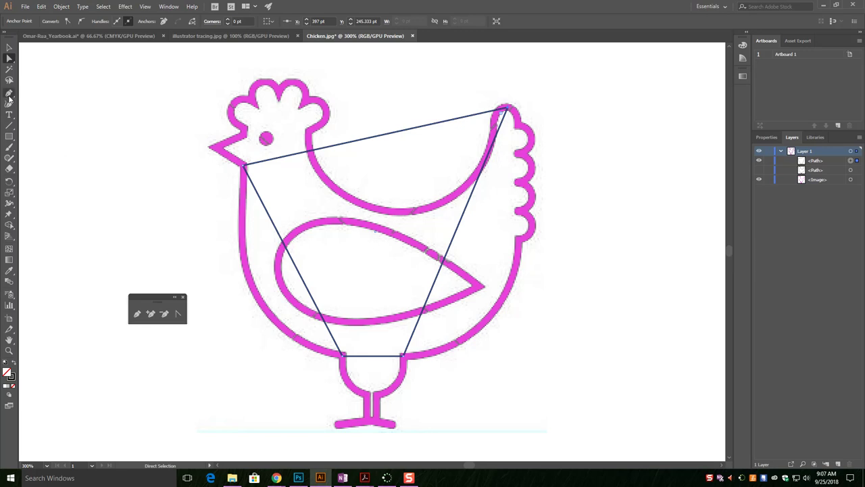
# Pull the beak-corner anchor out to the beak tip and raise the nearby top edge.
pyautogui.click(136, 313)
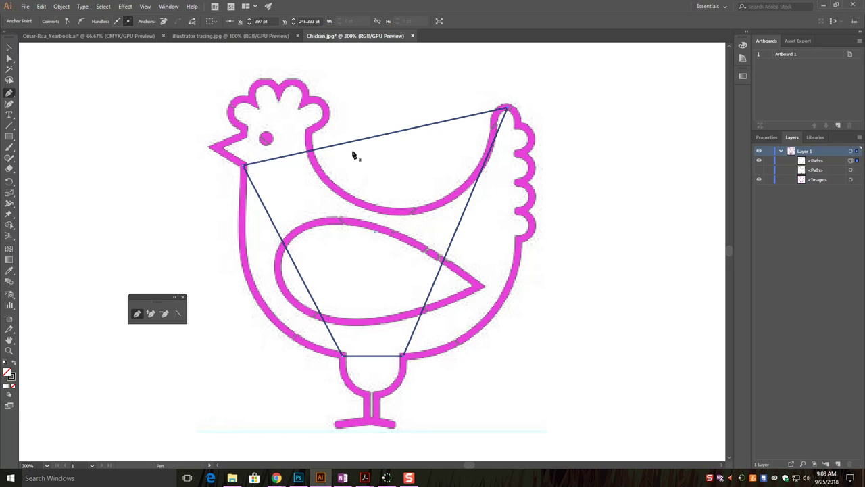
pyautogui.click(246, 165)
pyautogui.press('ctrl')
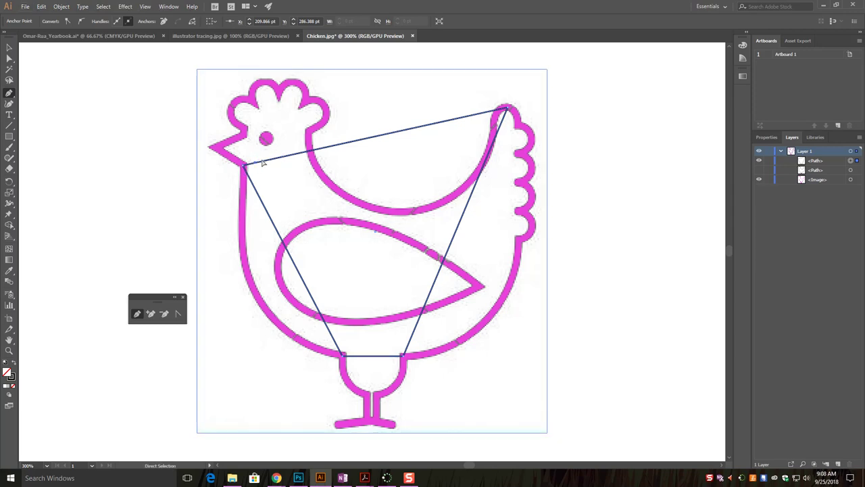
pyautogui.moveTo(258, 167); pyautogui.dragTo(215, 150)
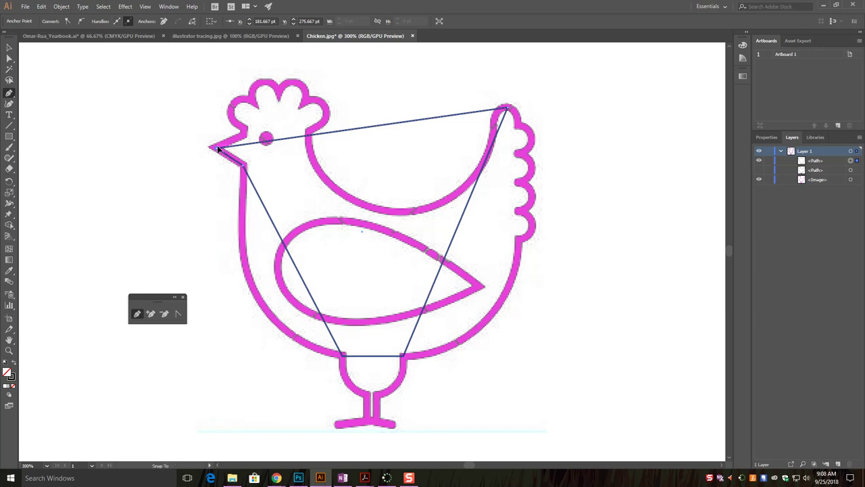
pyautogui.moveTo(218, 152); pyautogui.dragTo(218, 147)
pyautogui.moveTo(249, 146); pyautogui.dragTo(246, 132)
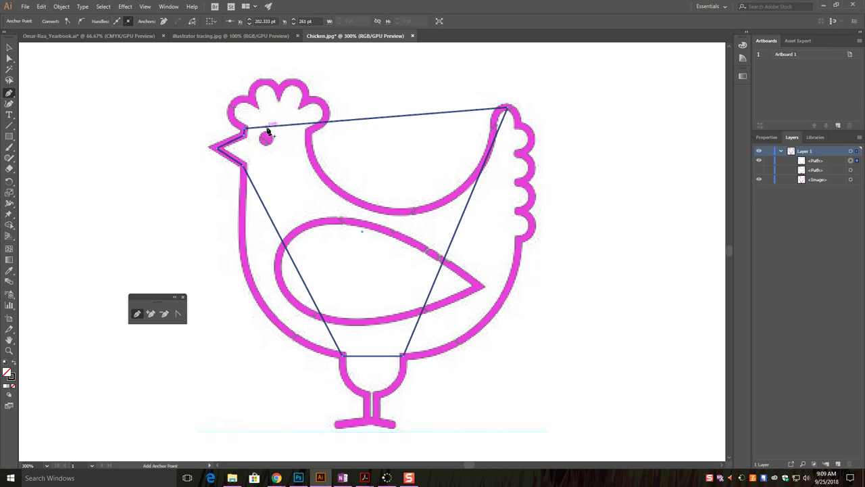
# Add an anchor on the top edge and pull it to the comb's left side.
pyautogui.click(268, 129)
pyautogui.moveTo(269, 128); pyautogui.dragTo(254, 105)
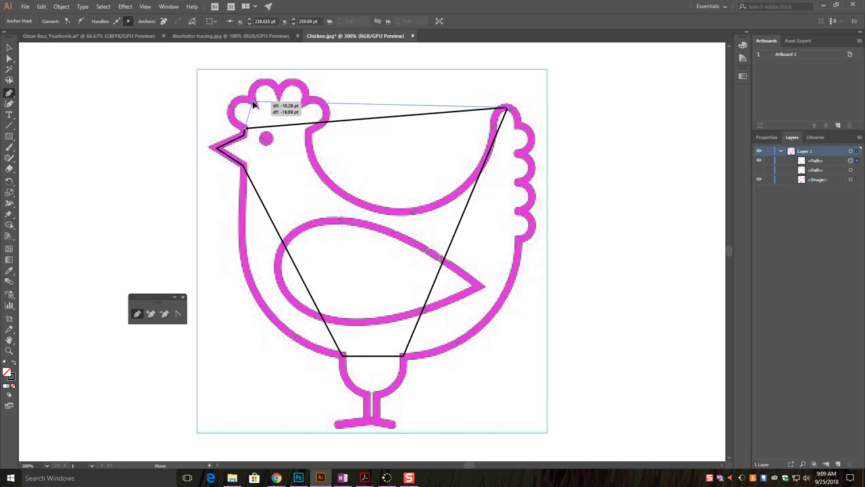
pyautogui.moveTo(254, 104); pyautogui.dragTo(254, 103)
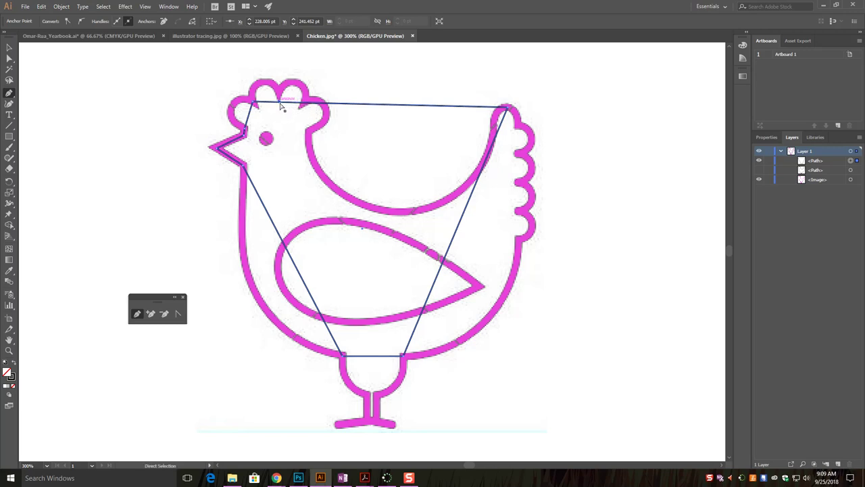
pyautogui.moveTo(281, 105); pyautogui.dragTo(279, 91)
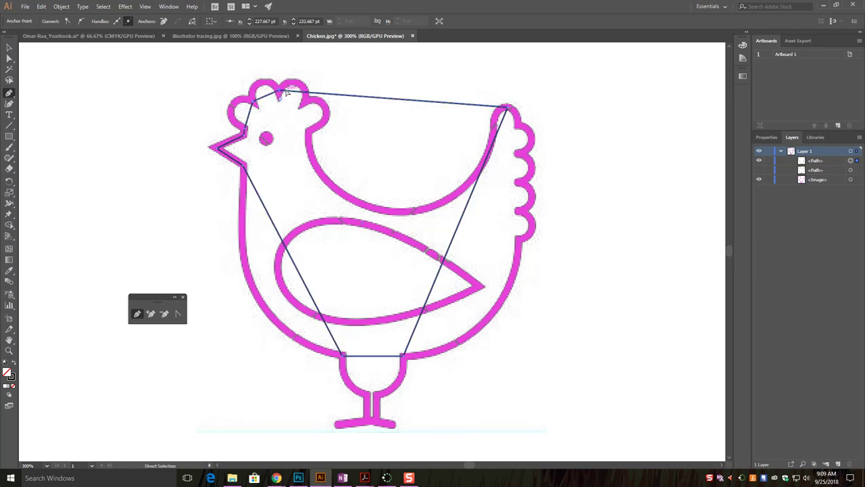
# Undo a stray path, then add anchors on the comb's right side and the back's dip.
pyautogui.click(319, 85)
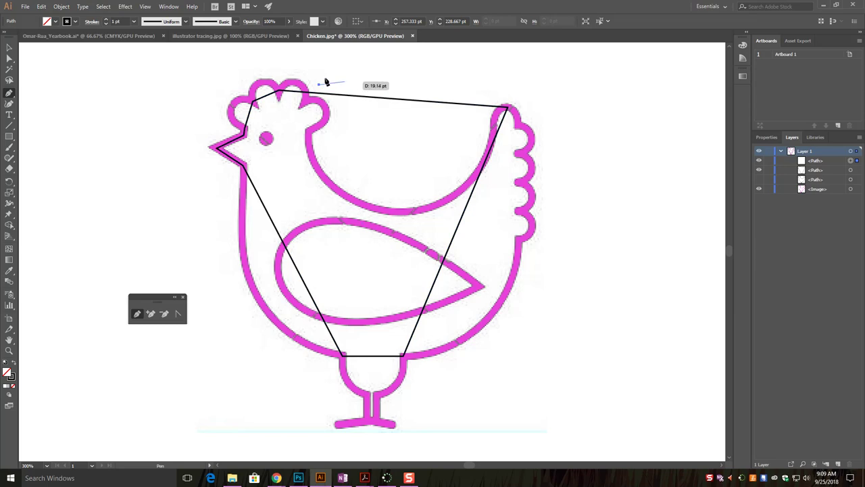
pyautogui.moveTo(325, 82); pyautogui.dragTo(304, 88)
pyautogui.hotkey('ctrl', 'z')
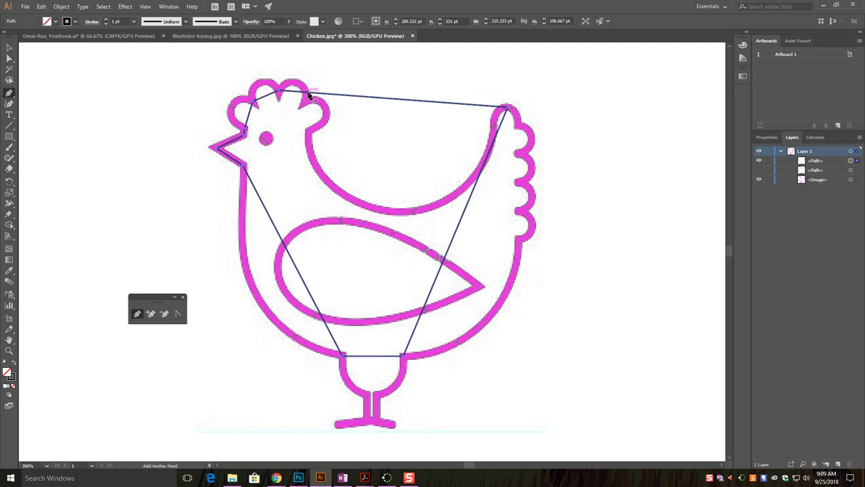
pyautogui.click(310, 96)
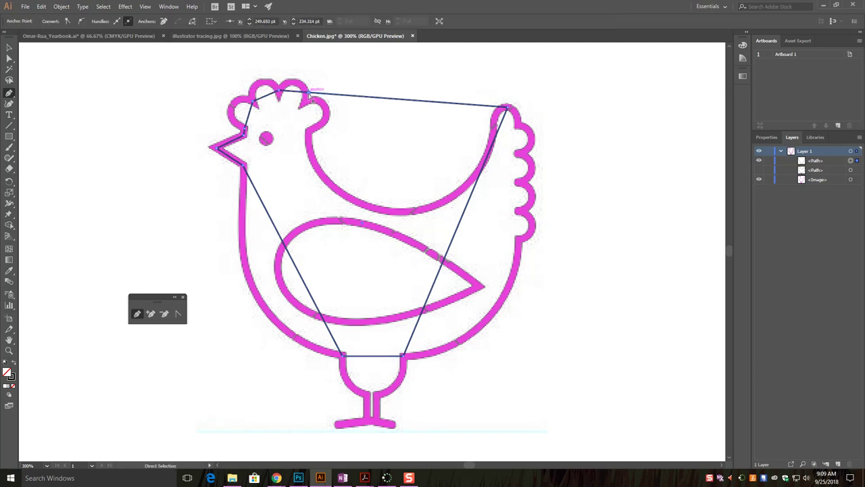
pyautogui.moveTo(310, 97); pyautogui.dragTo(311, 134)
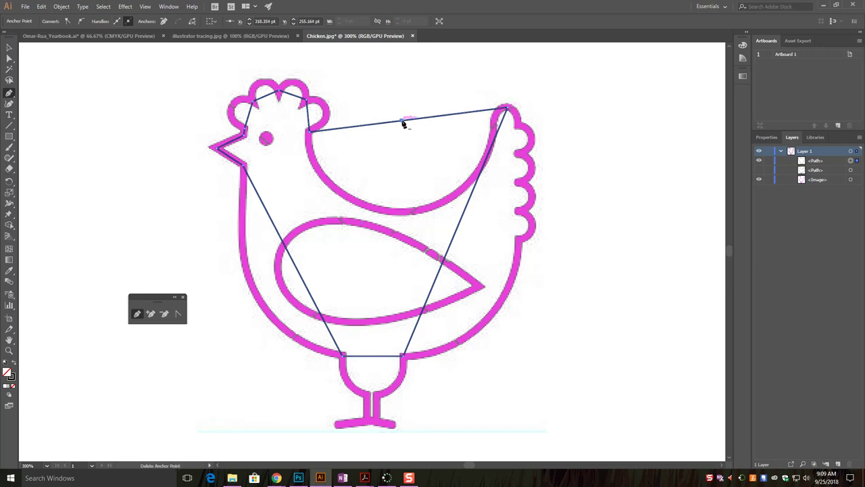
pyautogui.moveTo(403, 122); pyautogui.dragTo(404, 212)
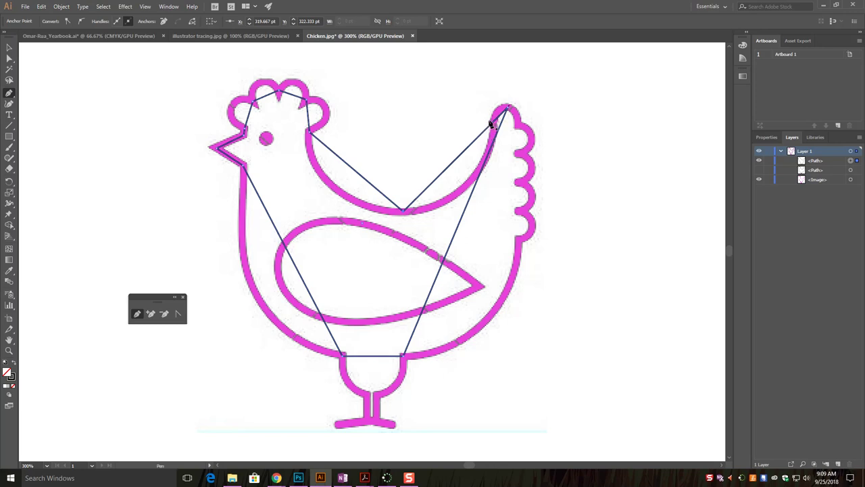
# Add anchors along the right diagonal and pull them out to the tail feathers' edge.
pyautogui.click(511, 123)
pyautogui.click(458, 193)
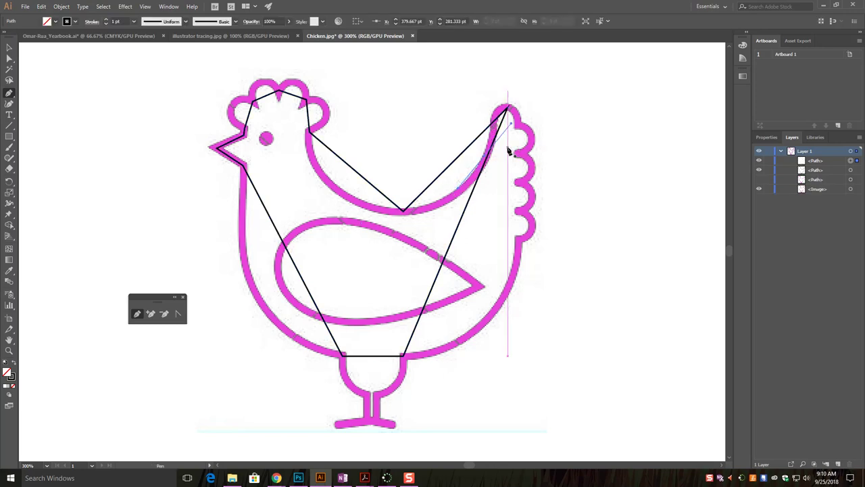
pyautogui.hotkey('ctrl', 'z')
pyautogui.hotkey('ctrl', 'z')
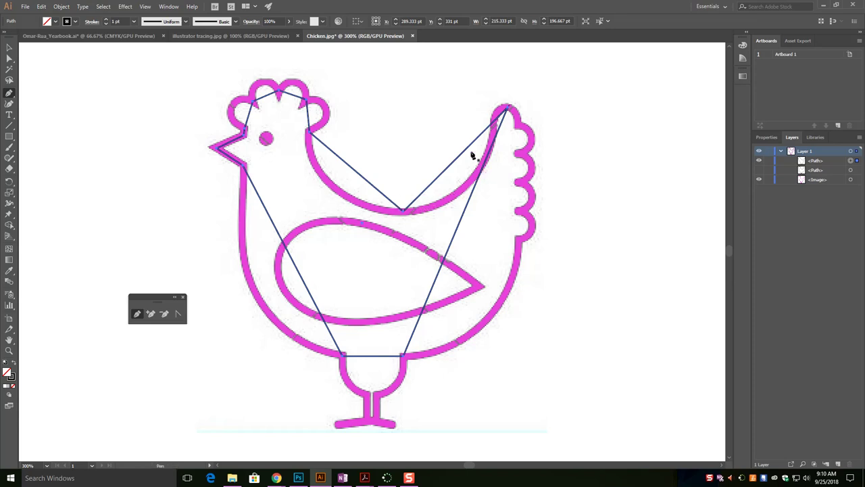
pyautogui.click(498, 137)
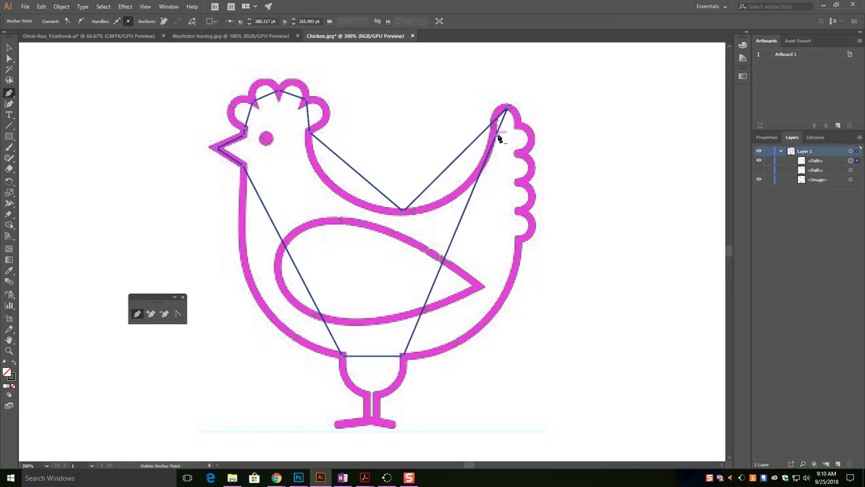
pyautogui.moveTo(498, 137); pyautogui.dragTo(518, 125)
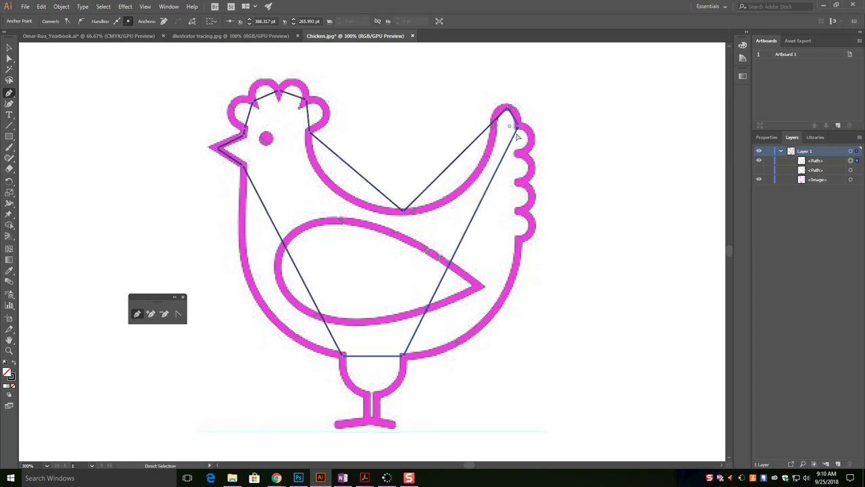
pyautogui.moveTo(501, 169); pyautogui.dragTo(518, 182)
pyautogui.click(506, 179)
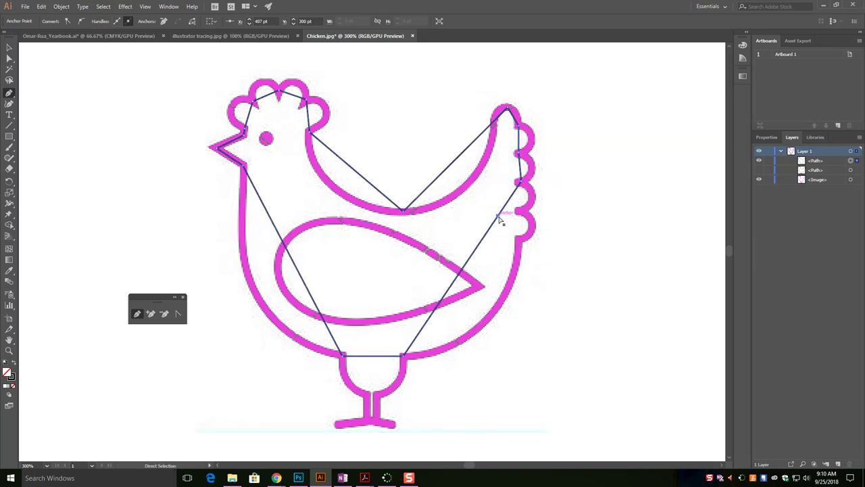
pyautogui.moveTo(499, 218); pyautogui.dragTo(521, 214)
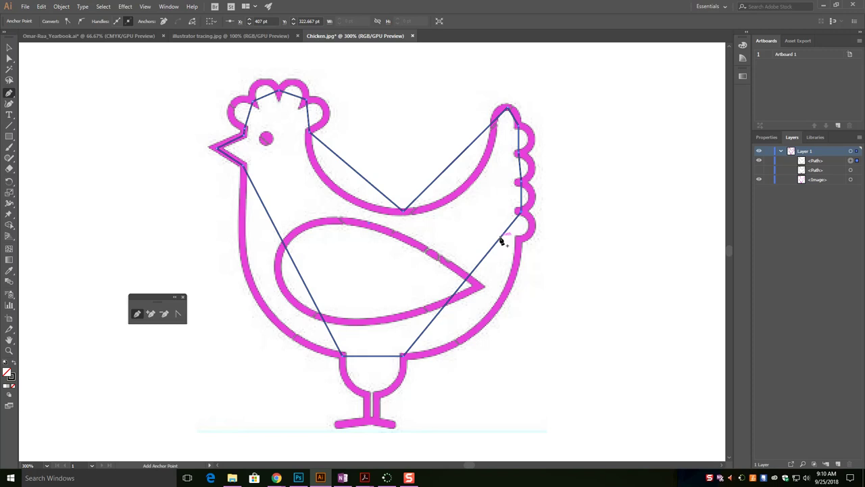
pyautogui.moveTo(501, 242); pyautogui.dragTo(519, 247)
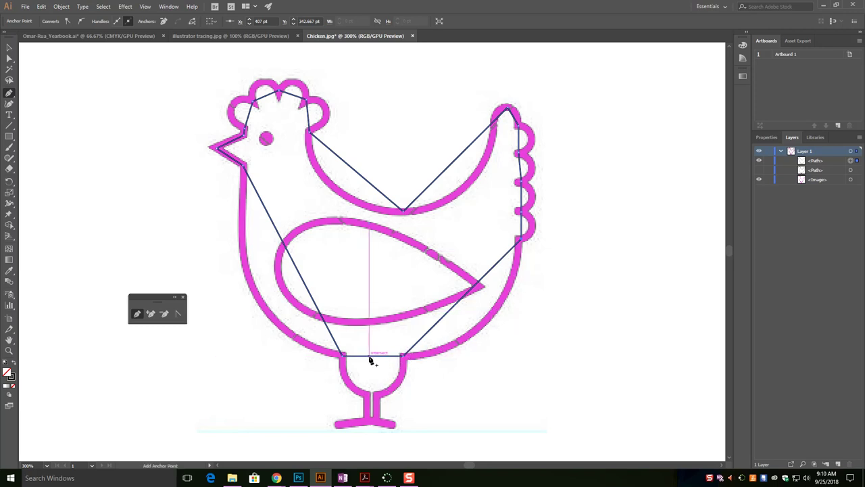
# Pull the bottom edge down between the legs to meet the leg tops.
pyautogui.moveTo(371, 359); pyautogui.dragTo(367, 394)
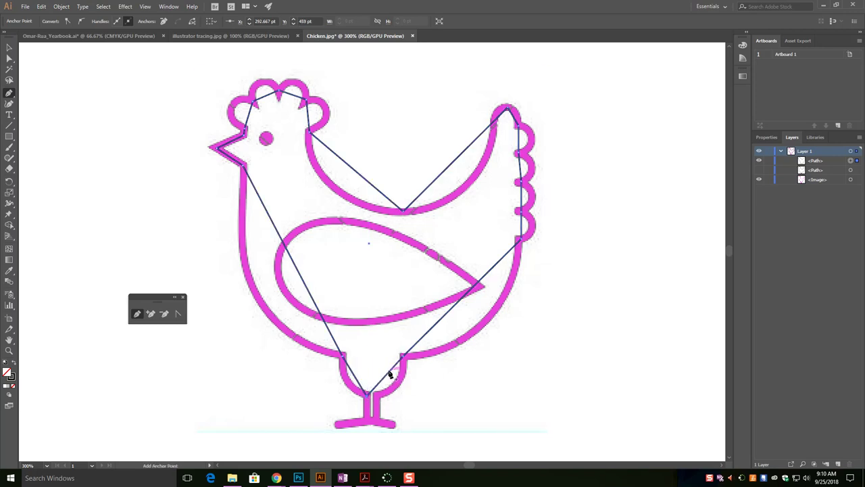
pyautogui.moveTo(389, 375); pyautogui.dragTo(379, 399)
pyautogui.hotkey('ctrl', '=')
pyautogui.hotkey('ctrl', '=')
pyautogui.hotkey('ctrl', '=')
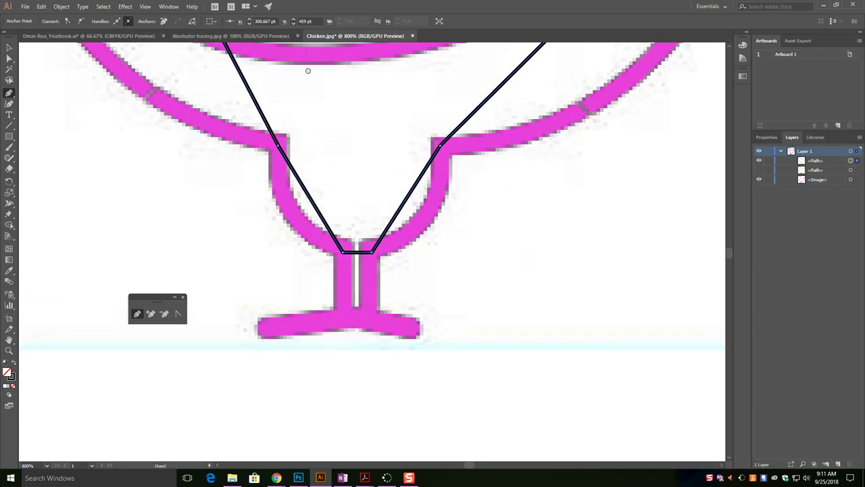
# Zoom in on the head and comb and nudge the comb-side anchor onto the edge.
pyautogui.moveTo(307, 70); pyautogui.dragTo(576, 406)
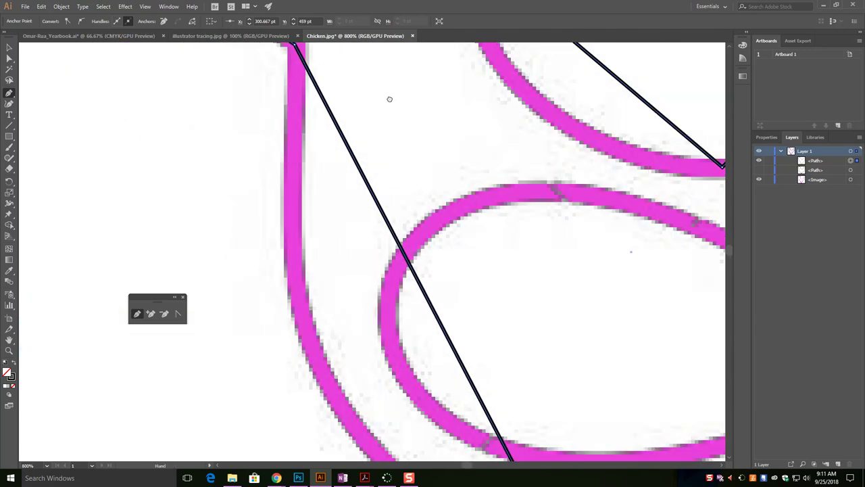
pyautogui.scroll(6, 390, 99)
pyautogui.moveTo(380, 206); pyautogui.dragTo(350, 228)
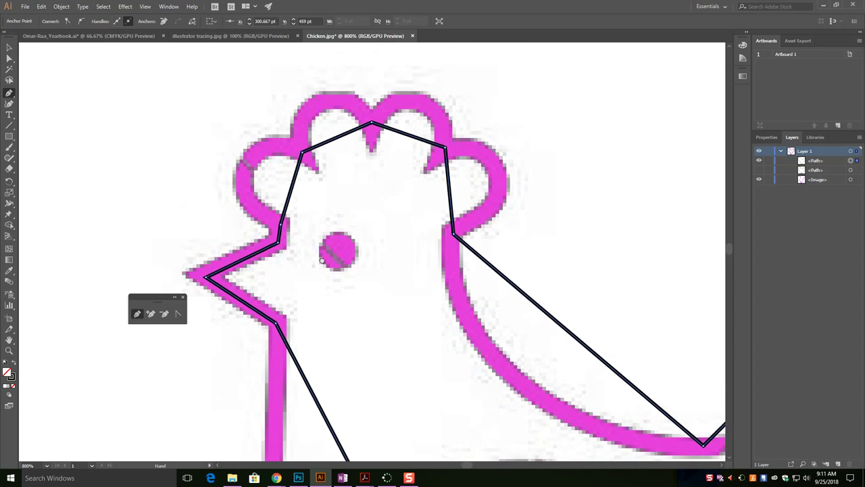
pyautogui.moveTo(321, 260); pyautogui.dragTo(338, 252)
pyautogui.moveTo(338, 217); pyautogui.dragTo(313, 250)
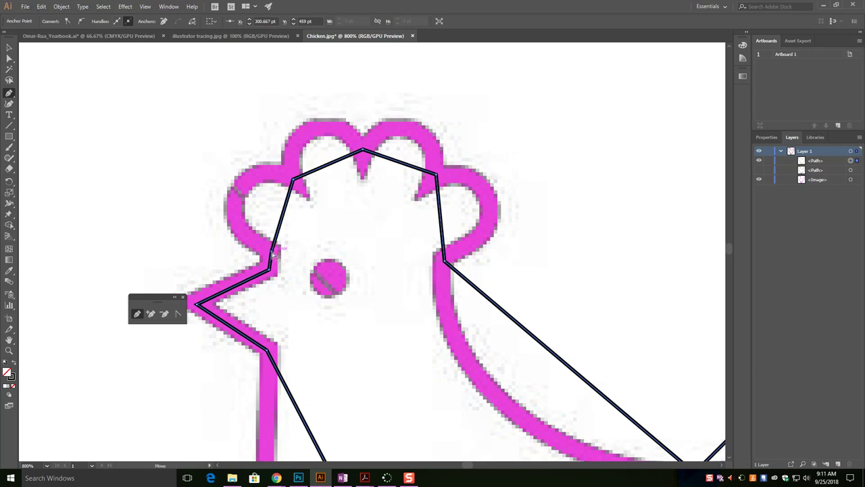
pyautogui.moveTo(273, 254); pyautogui.dragTo(270, 252)
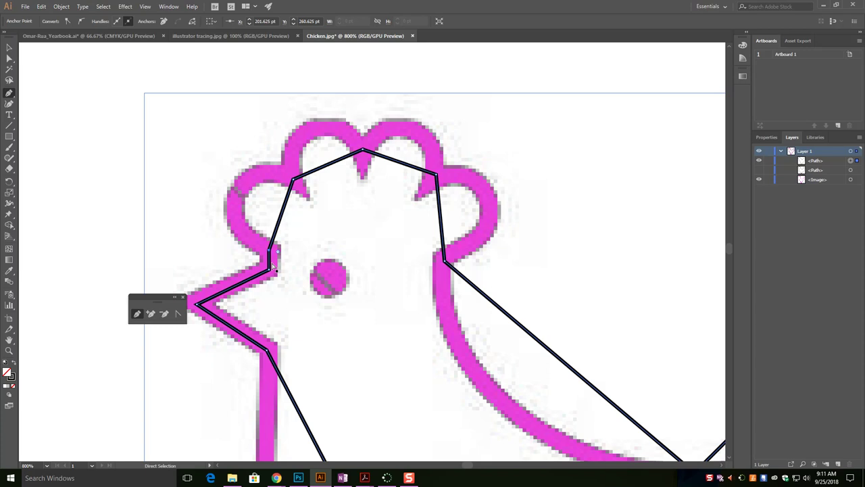
# Bend the segment from the comb-side anchor into a curve around the comb's left lobe.
pyautogui.press('super')
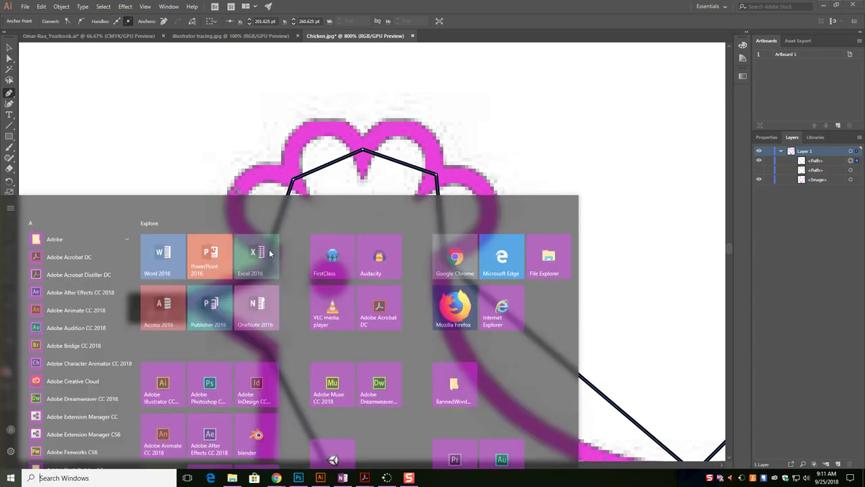
pyautogui.press('super')
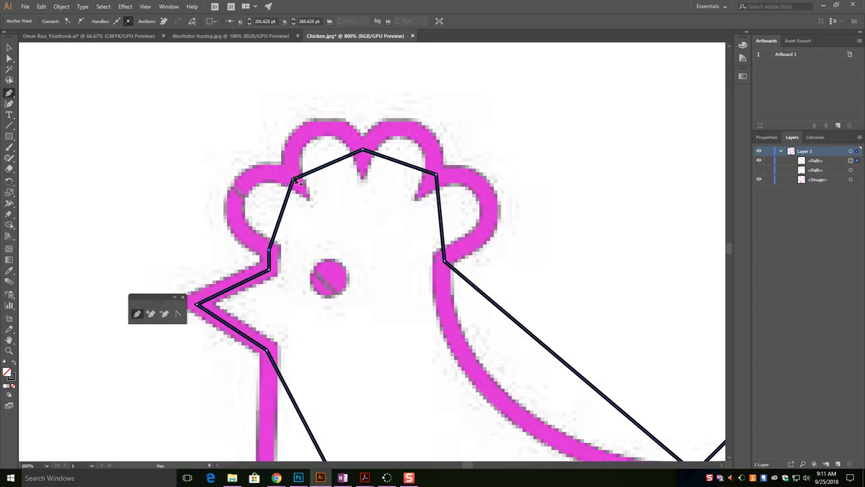
pyautogui.click(268, 250)
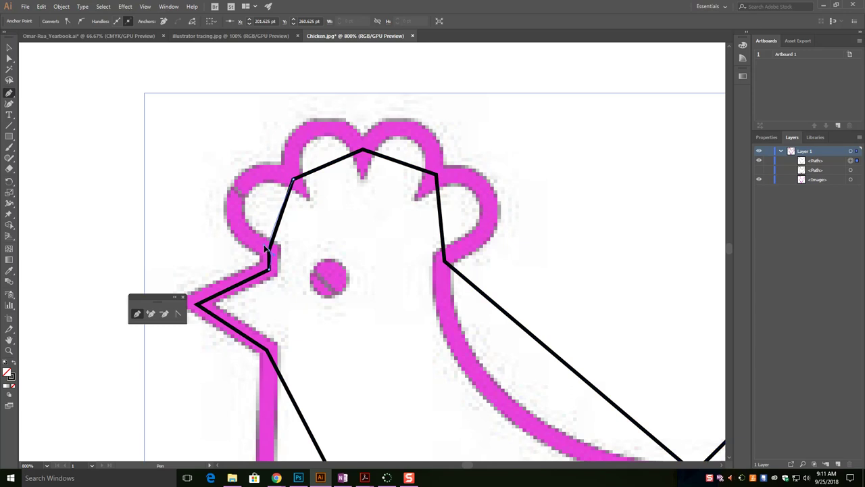
pyautogui.moveTo(265, 249); pyautogui.dragTo(187, 201)
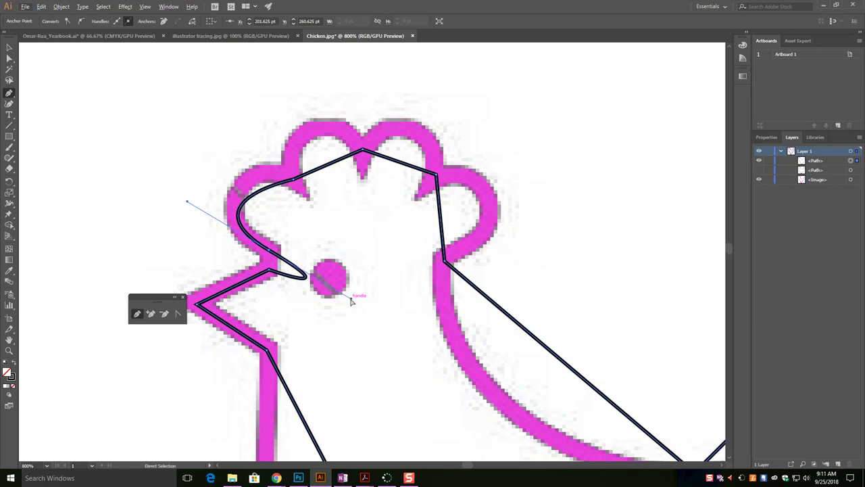
# Shorten the eye-side handle and swing the other to round the comb's left lobe.
pyautogui.moveTo(351, 301); pyautogui.dragTo(269, 253)
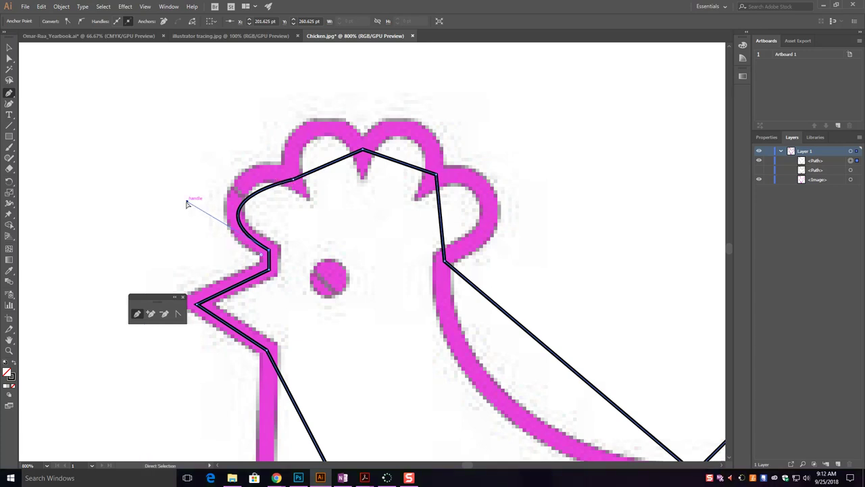
pyautogui.press('ctrl')
pyautogui.moveTo(187, 201); pyautogui.dragTo(181, 181)
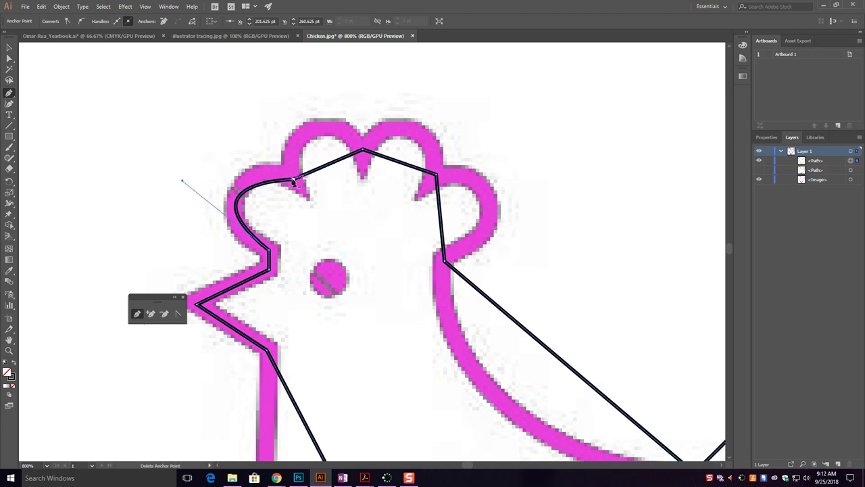
# Curve the next head segment along the comb, fine-tuning both handles to hug the lobe.
pyautogui.click(294, 178)
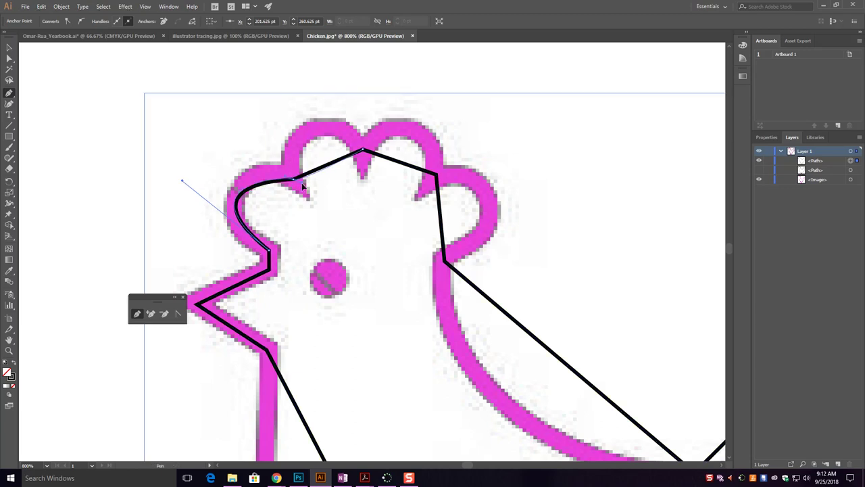
pyautogui.moveTo(304, 201); pyautogui.dragTo(309, 205)
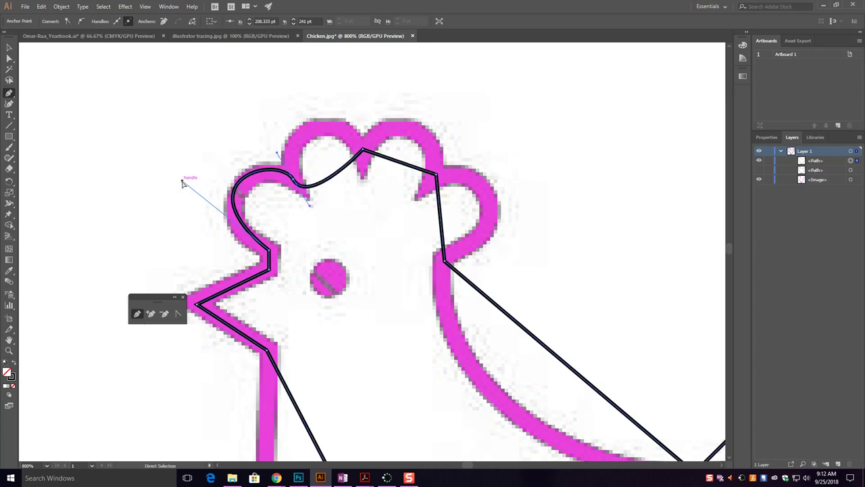
pyautogui.moveTo(187, 180); pyautogui.dragTo(186, 212)
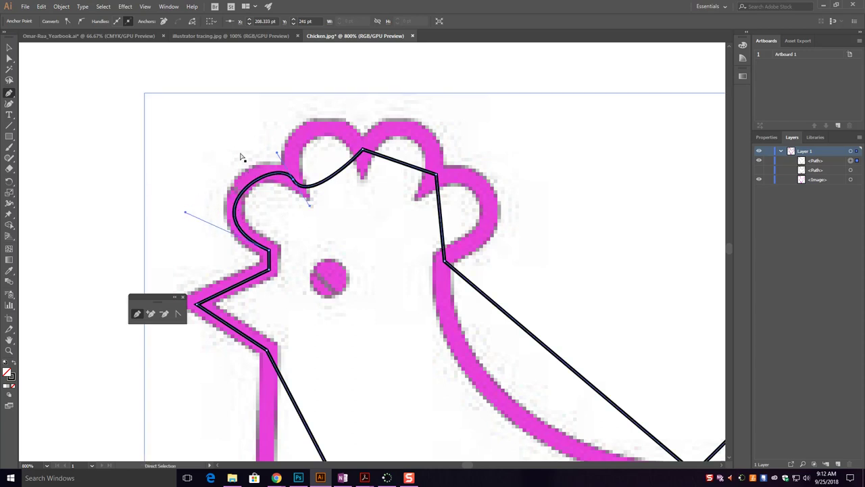
pyautogui.moveTo(276, 156); pyautogui.dragTo(255, 146)
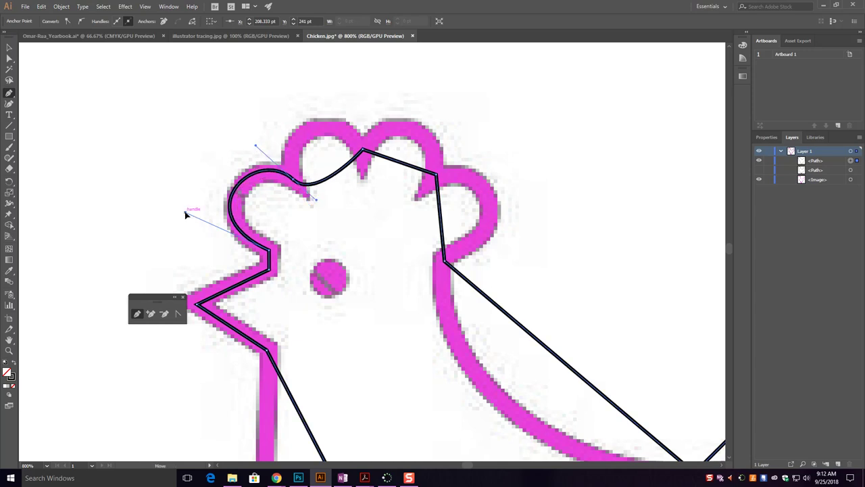
pyautogui.moveTo(186, 215); pyautogui.dragTo(196, 228)
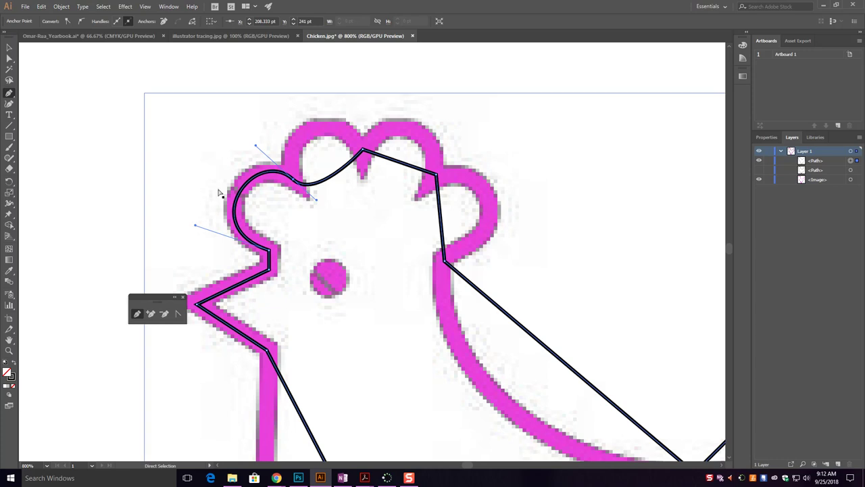
pyautogui.moveTo(256, 144); pyautogui.dragTo(250, 149)
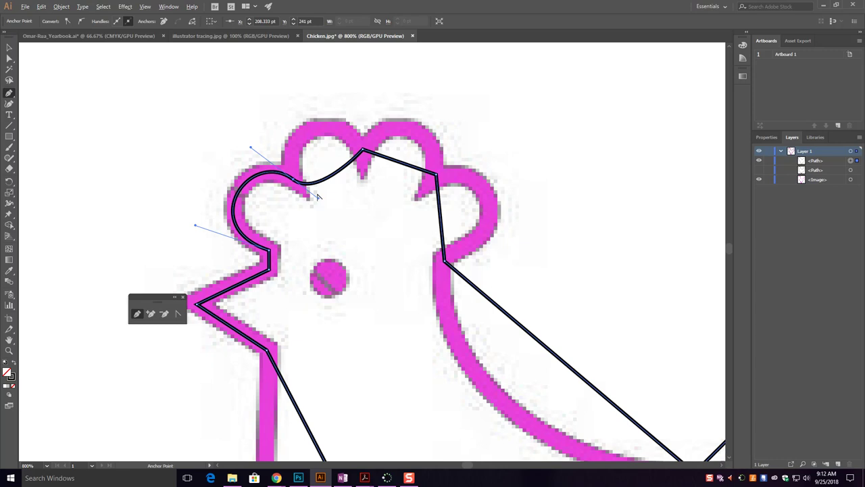
# Arch the upper segment over the middle comb lobe by raising its top handle.
pyautogui.press('p')
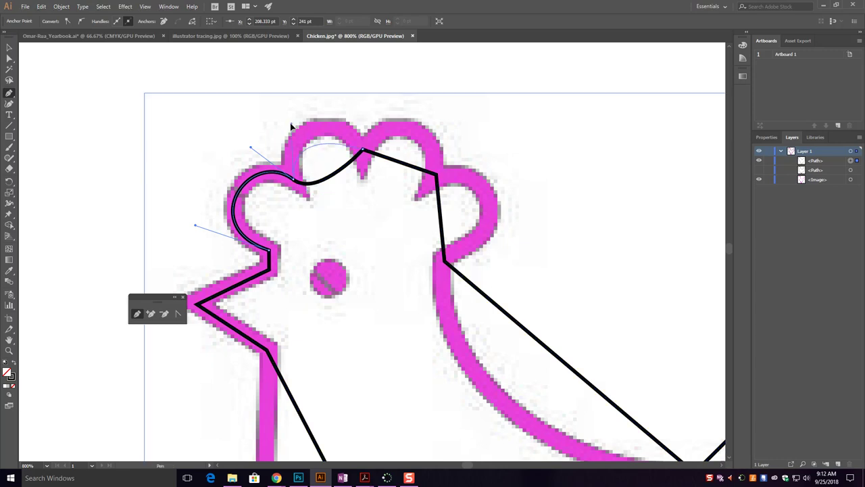
pyautogui.moveTo(284, 124); pyautogui.dragTo(281, 127)
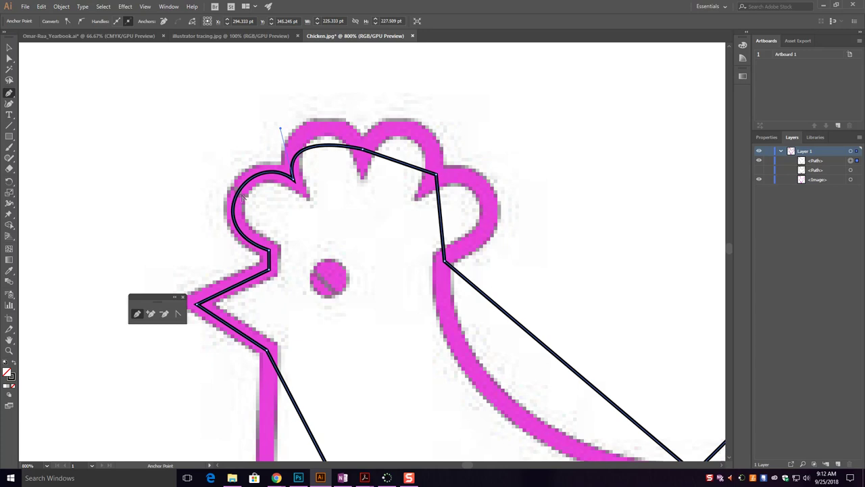
pyautogui.press('ctrl')
pyautogui.moveTo(282, 130)
pyautogui.mouseDown()
pyautogui.moveTo(331, 125)
pyautogui.moveTo(270, 104)
pyautogui.moveTo(287, 116)
pyautogui.mouseUp()
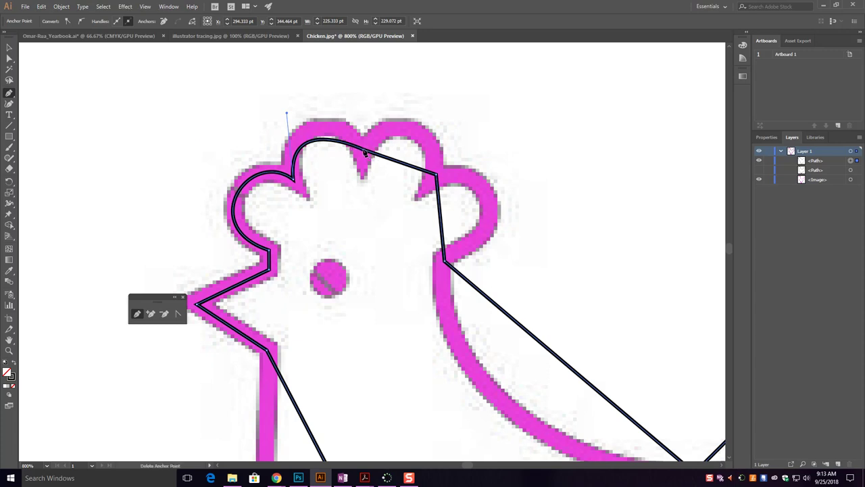
# Curve the segments over the middle comb lobe and round the right lobe with longer handles.
pyautogui.click(364, 151)
pyautogui.moveTo(371, 176); pyautogui.dragTo(371, 179)
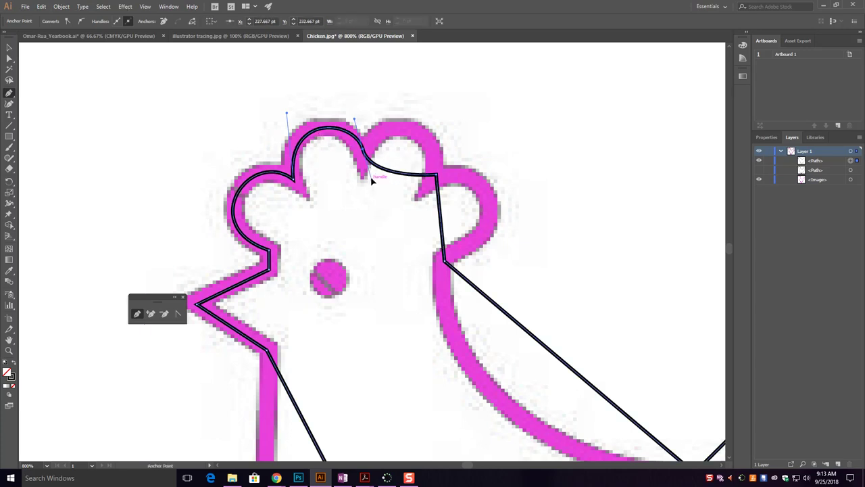
pyautogui.moveTo(371, 179); pyautogui.dragTo(374, 114)
pyautogui.click(436, 174)
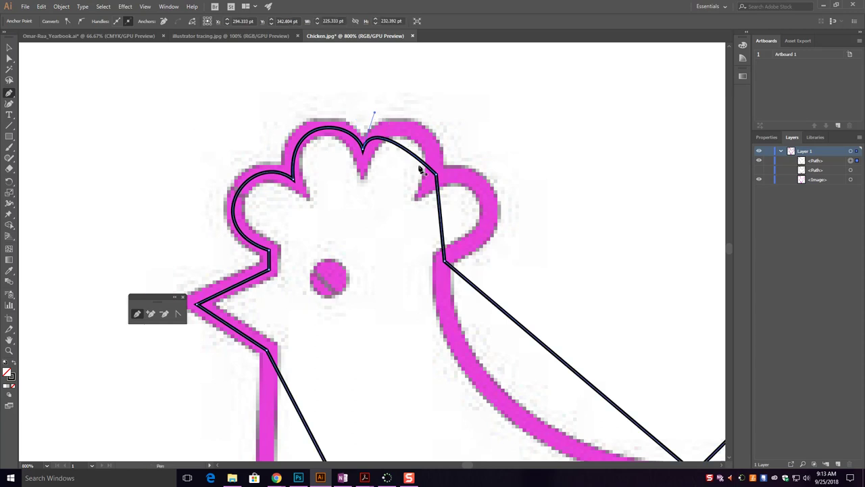
pyautogui.moveTo(422, 194); pyautogui.dragTo(421, 226)
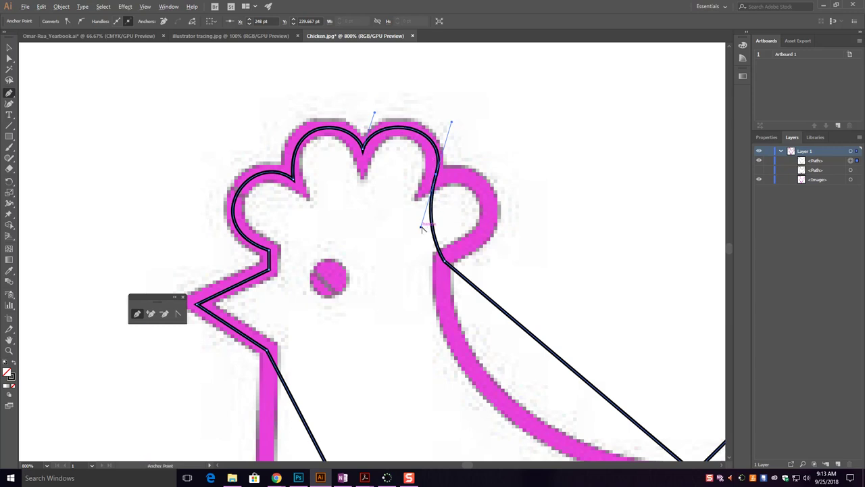
pyautogui.moveTo(422, 229); pyautogui.dragTo(522, 168)
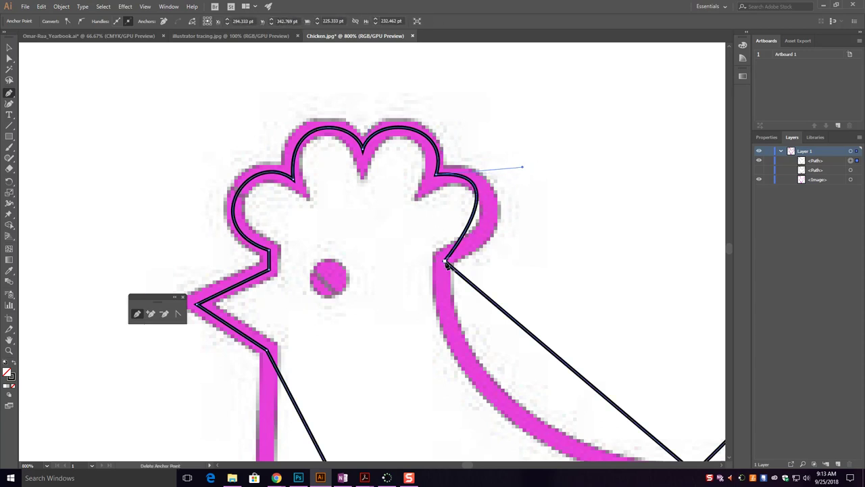
# Adjust the neck anchor's handles so the curve flows from the right lobe into the back's dip.
pyautogui.moveTo(446, 265); pyautogui.dragTo(410, 262)
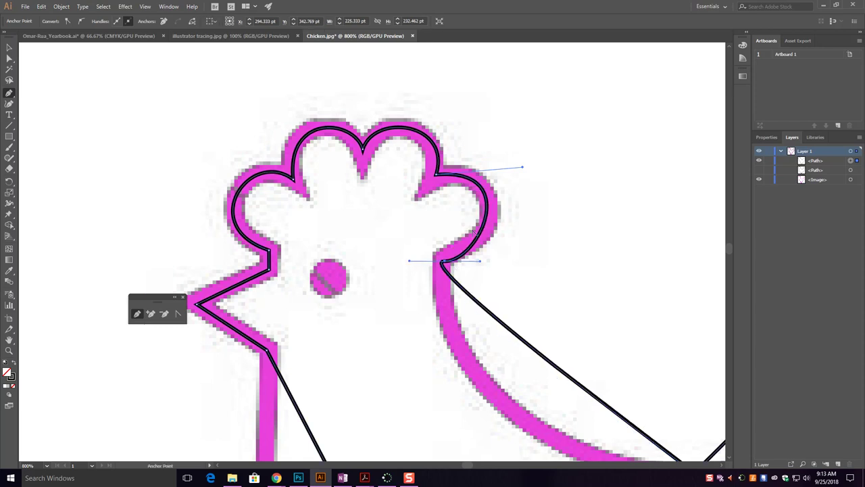
pyautogui.moveTo(479, 263); pyautogui.dragTo(498, 249)
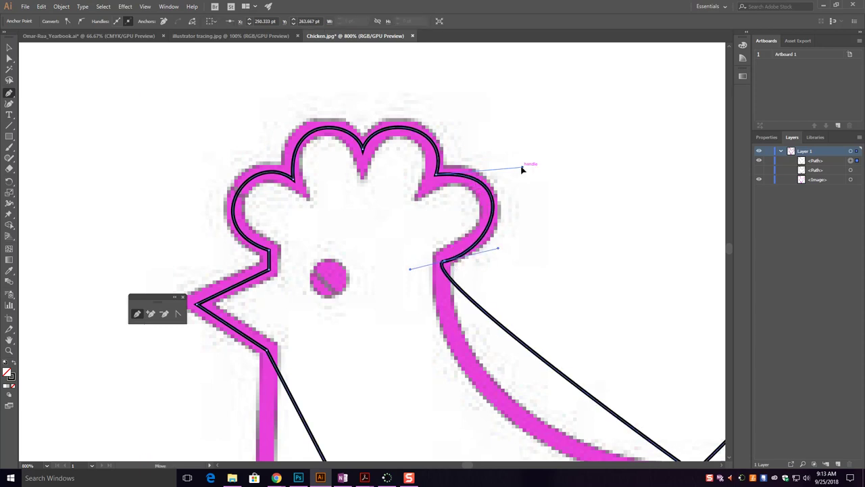
pyautogui.moveTo(522, 167); pyautogui.dragTo(509, 172)
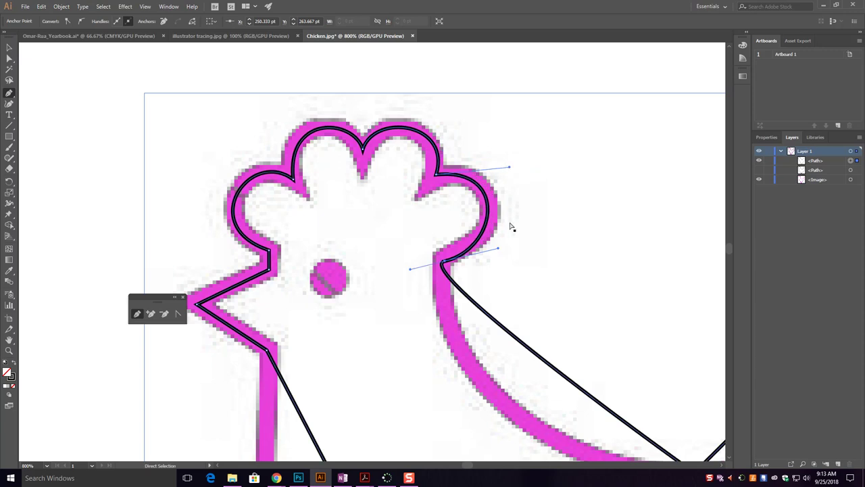
pyautogui.moveTo(501, 251); pyautogui.dragTo(501, 250)
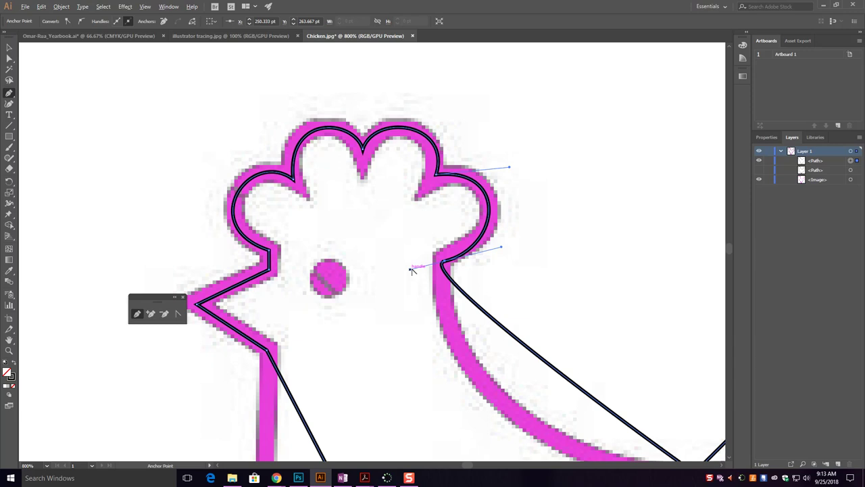
pyautogui.moveTo(411, 271); pyautogui.dragTo(419, 323)
pyautogui.moveTo(550, 261); pyautogui.dragTo(374, 97)
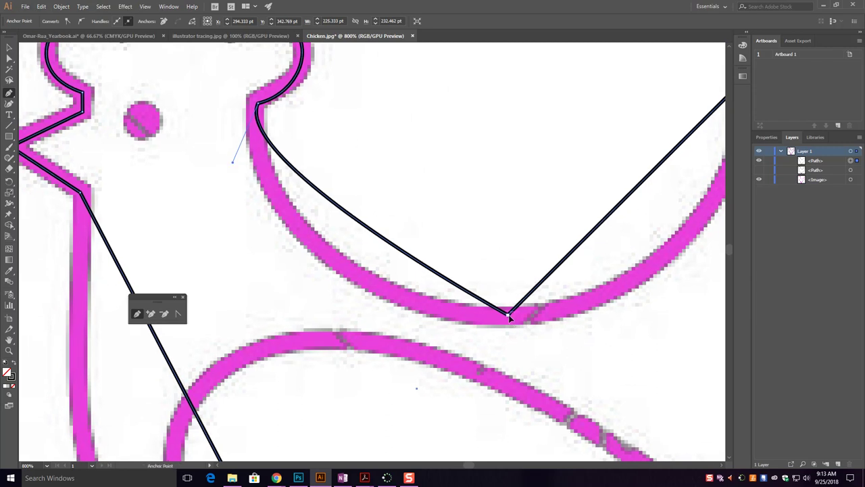
# Pull handles from the back's bottom anchor and stretch them along the magenta traced line.
pyautogui.moveTo(509, 317); pyautogui.dragTo(653, 319)
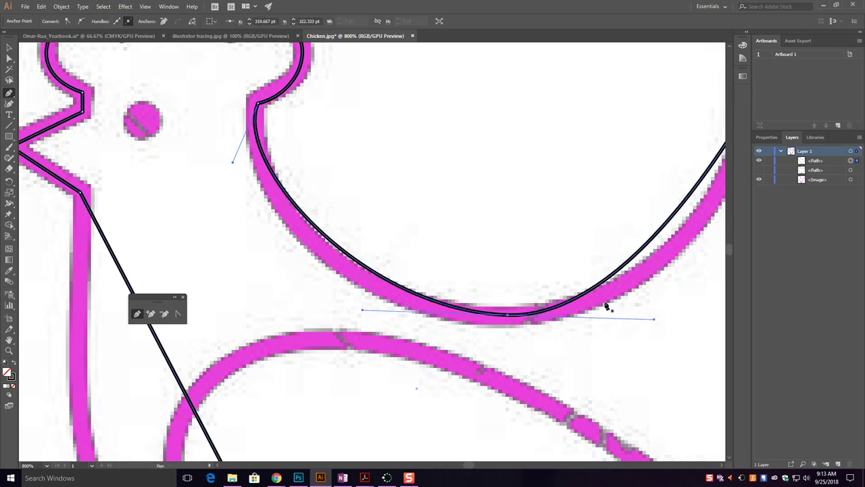
pyautogui.hotkey('ctrl', '-')
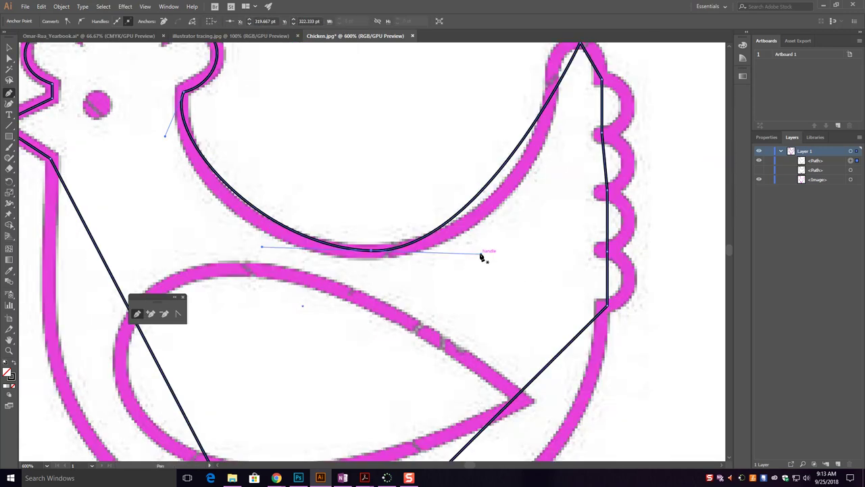
pyautogui.press('ctrl')
pyautogui.moveTo(481, 257); pyautogui.dragTo(516, 254)
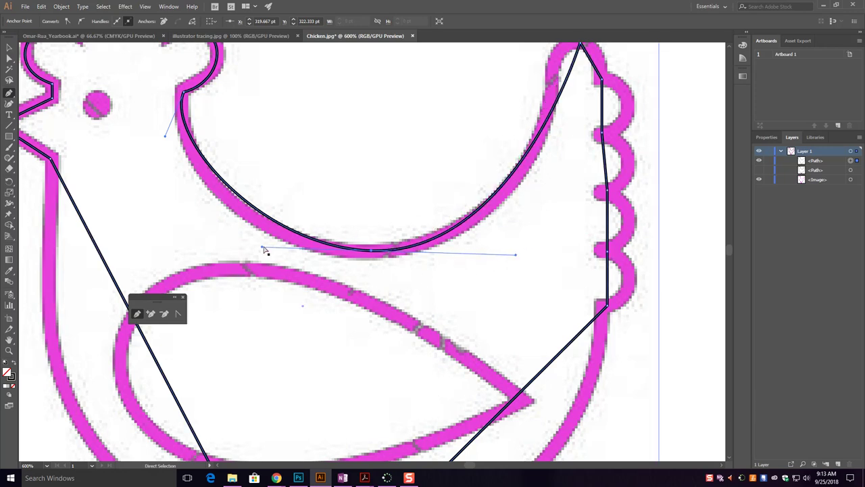
# Put the shifted reference image back in place and refine the back curve's handles.
pyautogui.moveTo(264, 248); pyautogui.dragTo(250, 248)
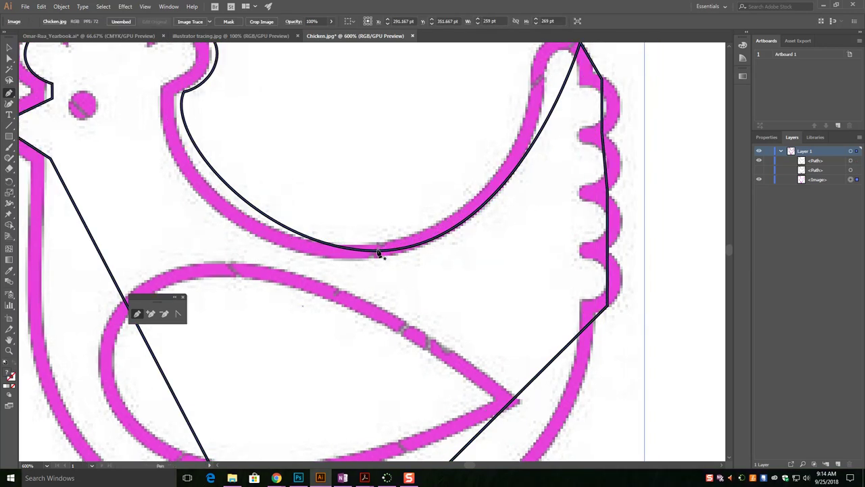
pyautogui.moveTo(377, 250); pyautogui.dragTo(391, 252)
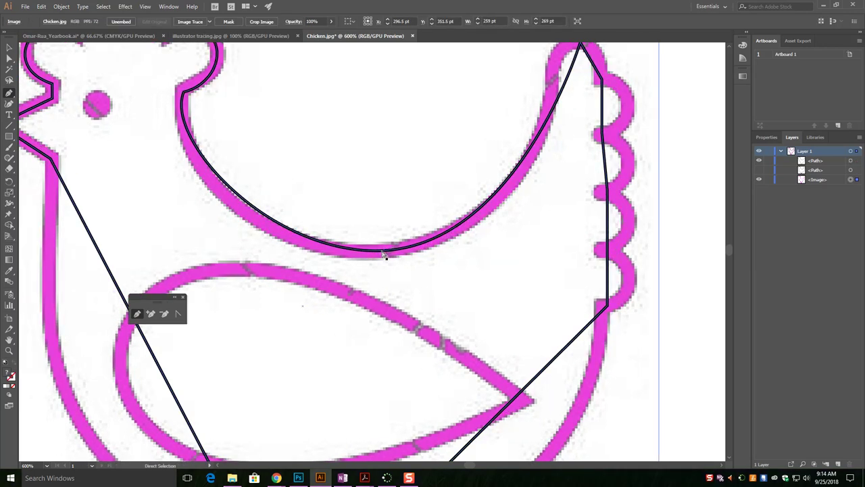
pyautogui.click(386, 255)
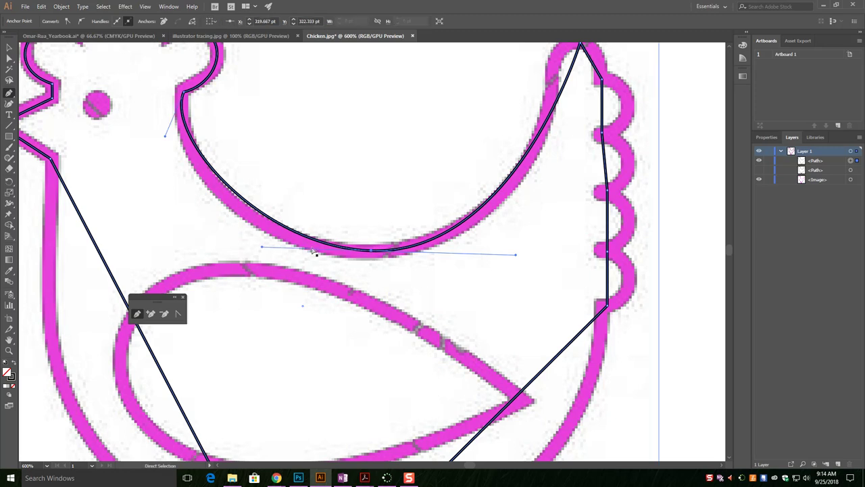
pyautogui.moveTo(262, 250); pyautogui.dragTo(212, 249)
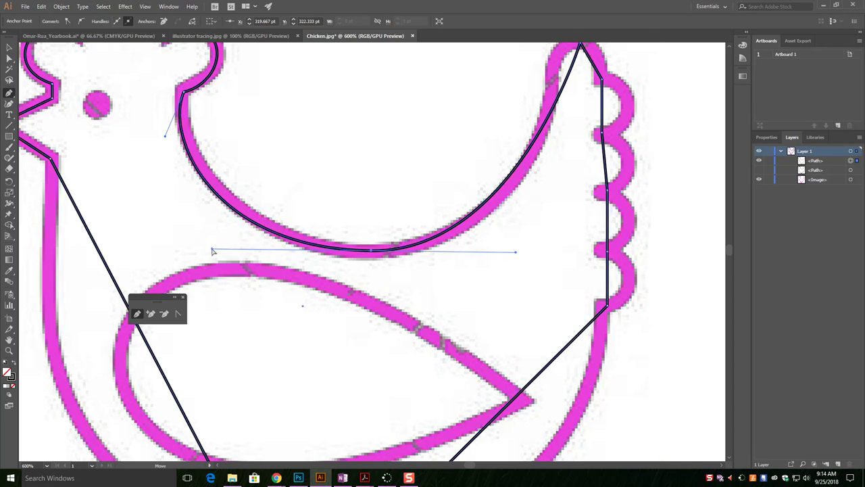
# Undo the accidental move of the reference image and lengthen the back curve's handle.
pyautogui.click(174, 138)
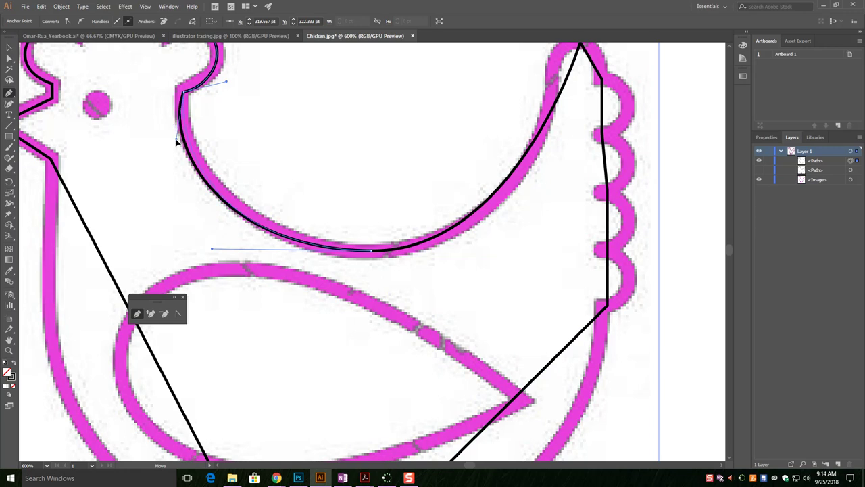
pyautogui.click(179, 141)
pyautogui.moveTo(216, 251); pyautogui.dragTo(222, 252)
pyautogui.hotkey('ctrl', 'z')
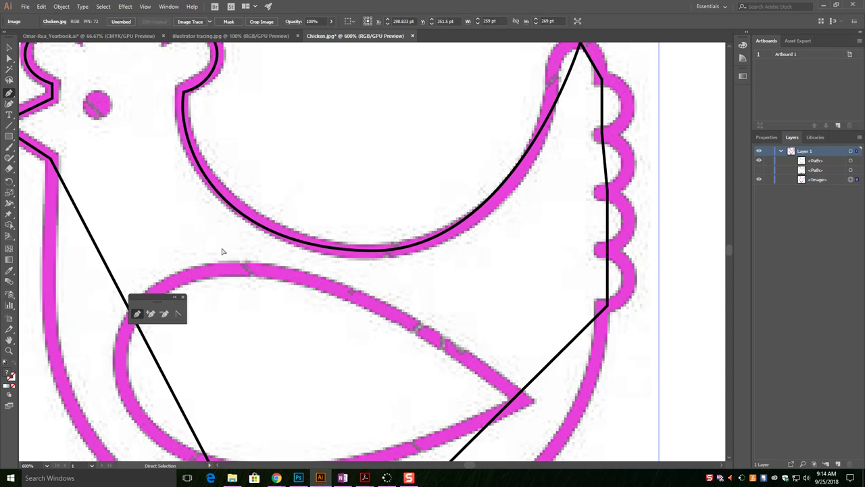
pyautogui.click(277, 237)
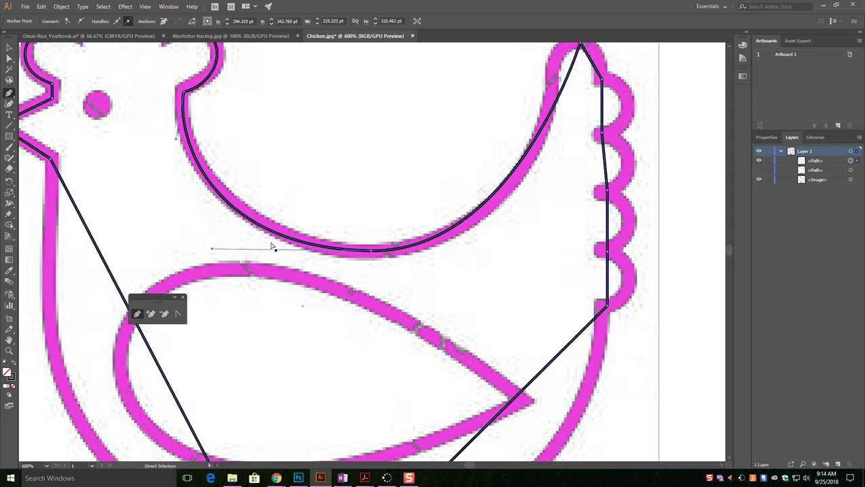
pyautogui.moveTo(212, 251); pyautogui.dragTo(223, 249)
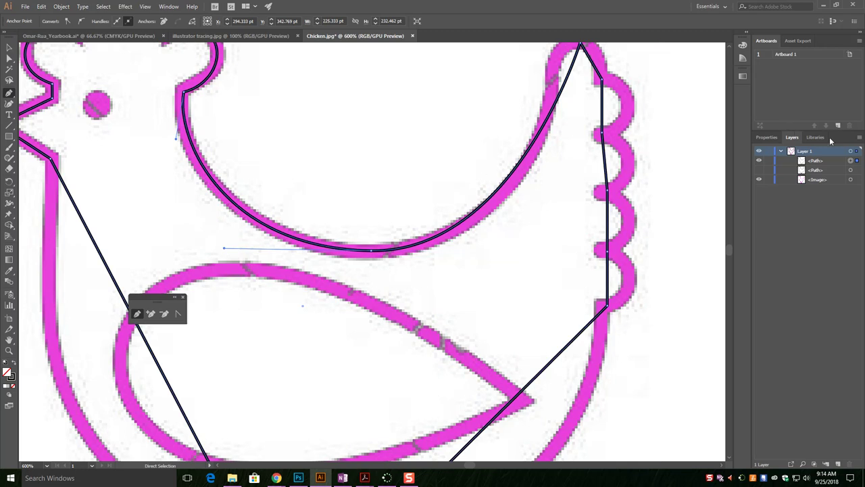
# Lock the <Image> layer in the Layers panel and reselect the back curve.
pyautogui.click(769, 180)
pyautogui.keyDown('ctrl'); pyautogui.click(376, 237); pyautogui.keyUp('ctrl')
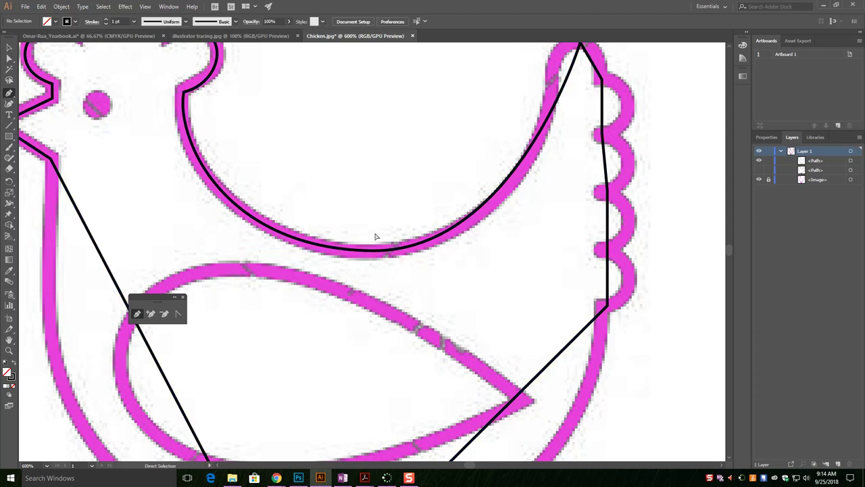
pyautogui.keyDown('ctrl'); pyautogui.click(395, 252); pyautogui.keyUp('ctrl')
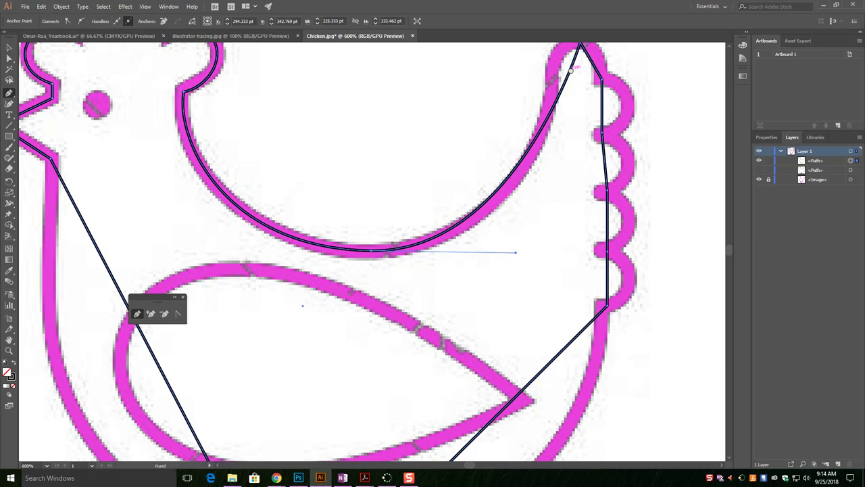
# Turn the sharp tail tip into a smooth curve and tilt the back's bottom handle to match.
pyautogui.moveTo(574, 63); pyautogui.dragTo(524, 125)
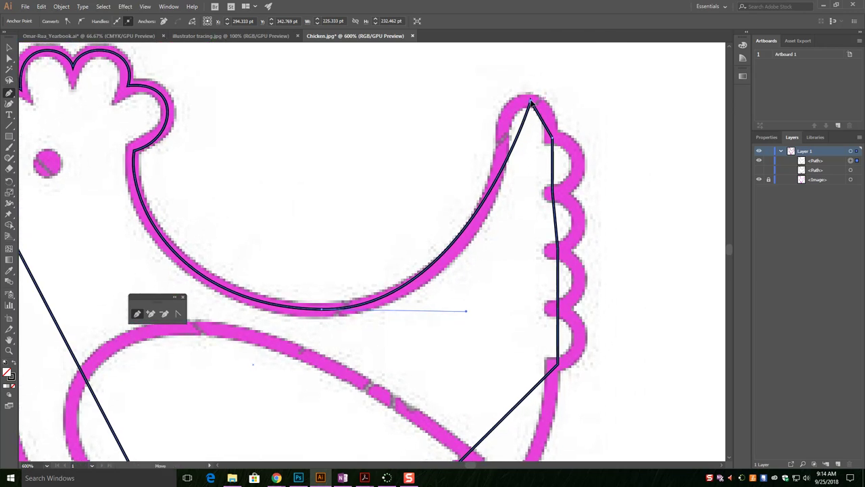
pyautogui.moveTo(530, 101); pyautogui.dragTo(454, 101)
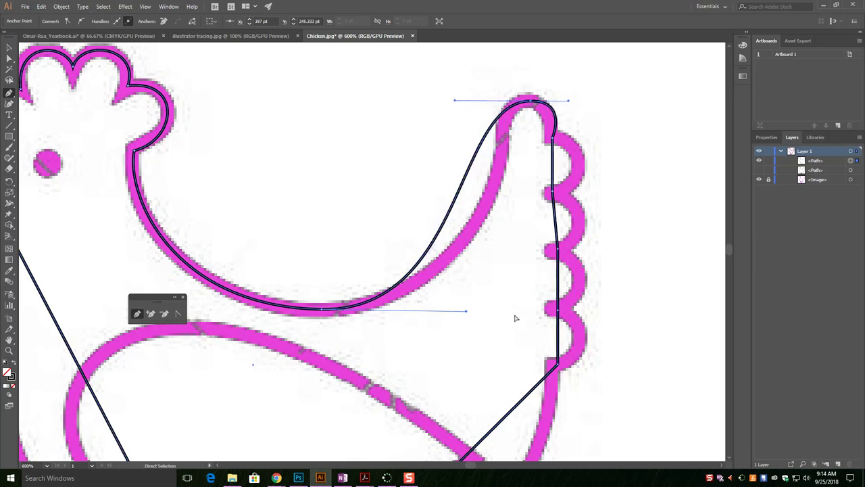
pyautogui.moveTo(464, 313); pyautogui.dragTo(536, 311)
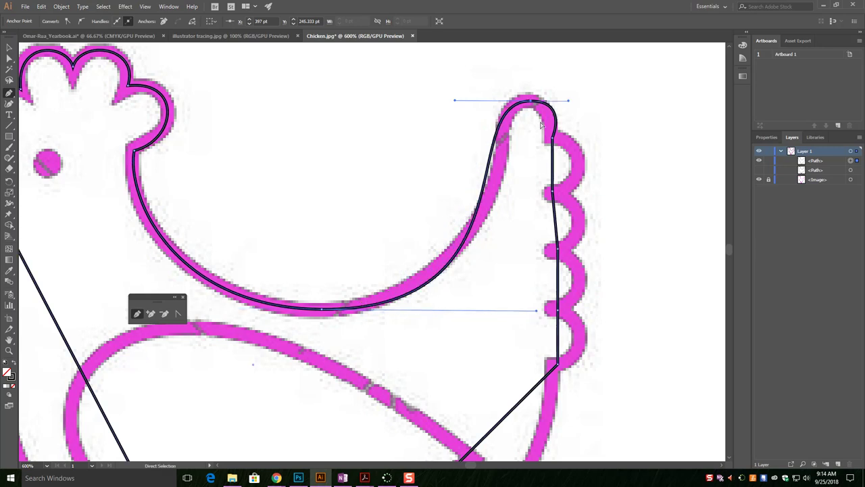
pyautogui.moveTo(454, 100)
pyautogui.mouseDown()
pyautogui.moveTo(442, 100)
pyautogui.moveTo(469, 99)
pyautogui.mouseUp()
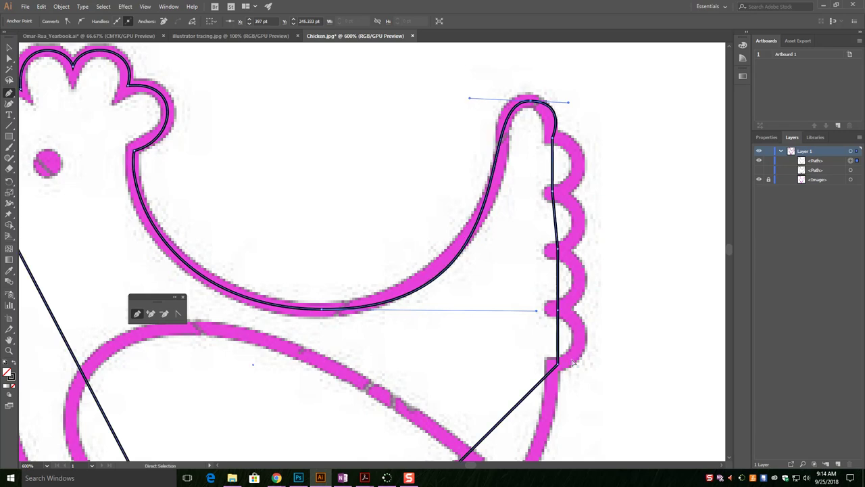
pyautogui.moveTo(536, 310); pyautogui.dragTo(536, 289)
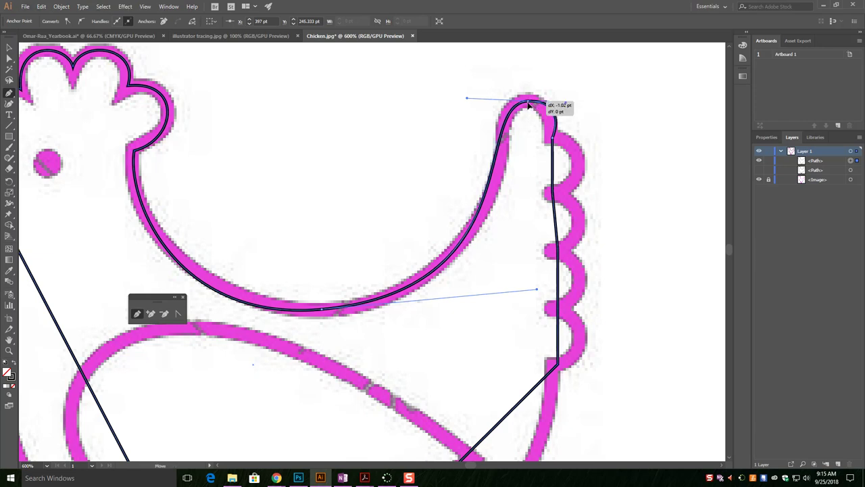
pyautogui.moveTo(530, 104); pyautogui.dragTo(504, 140)
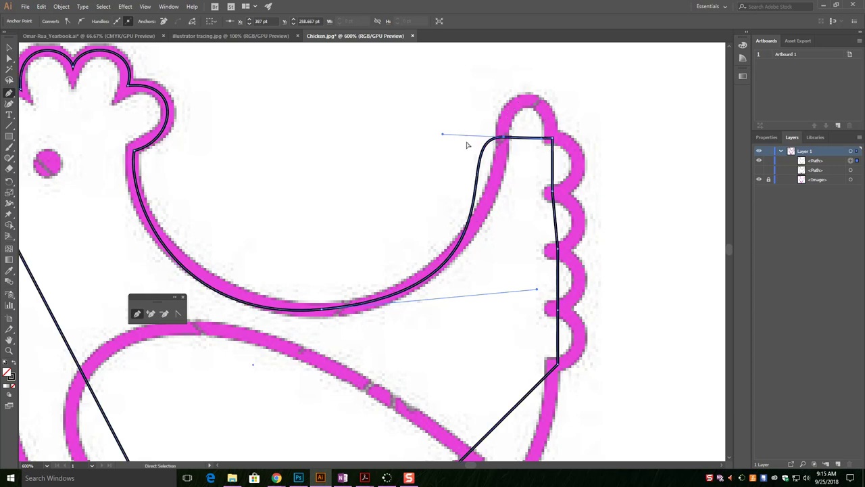
# Reshape the tail's top and sides into a rounded arch that follows the tracing.
pyautogui.moveTo(444, 135); pyautogui.dragTo(500, 140)
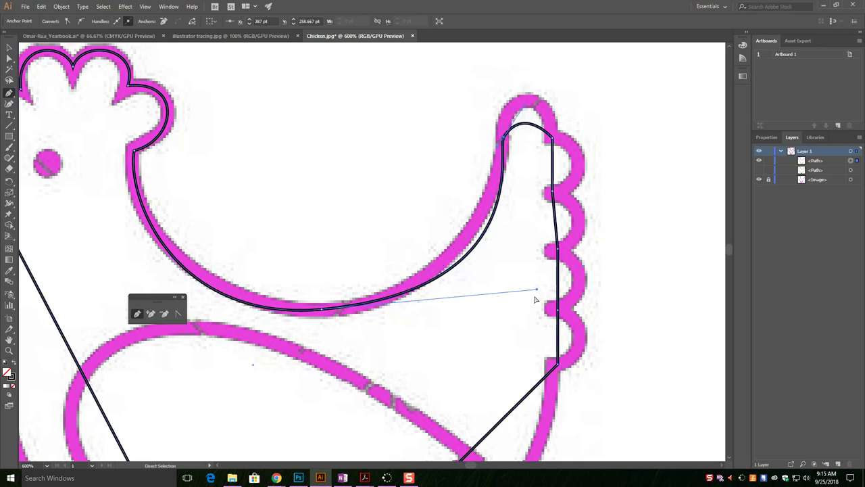
pyautogui.moveTo(537, 289); pyautogui.dragTo(470, 309)
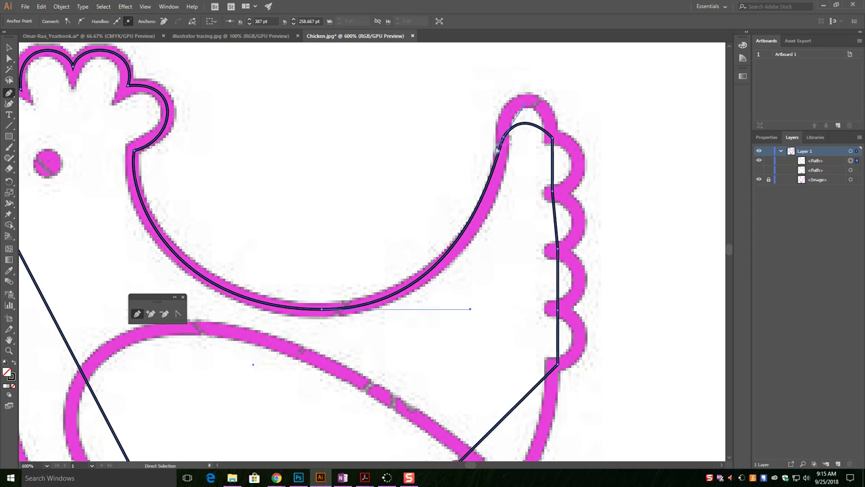
pyautogui.moveTo(501, 155); pyautogui.dragTo(507, 164)
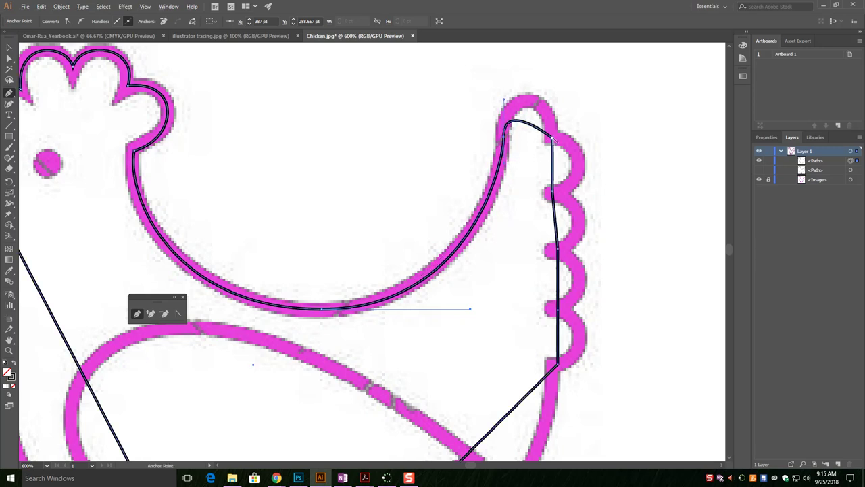
pyautogui.moveTo(552, 140); pyautogui.dragTo(553, 194)
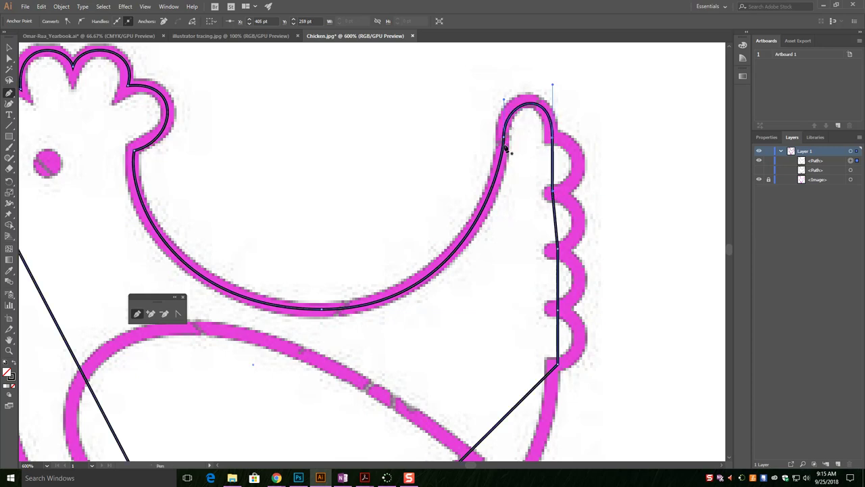
pyautogui.moveTo(505, 100); pyautogui.dragTo(499, 96)
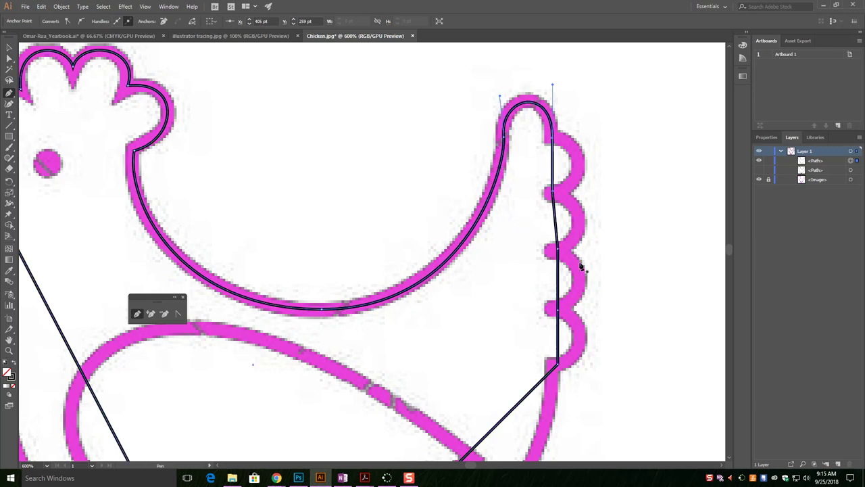
pyautogui.moveTo(473, 252); pyautogui.dragTo(546, 274)
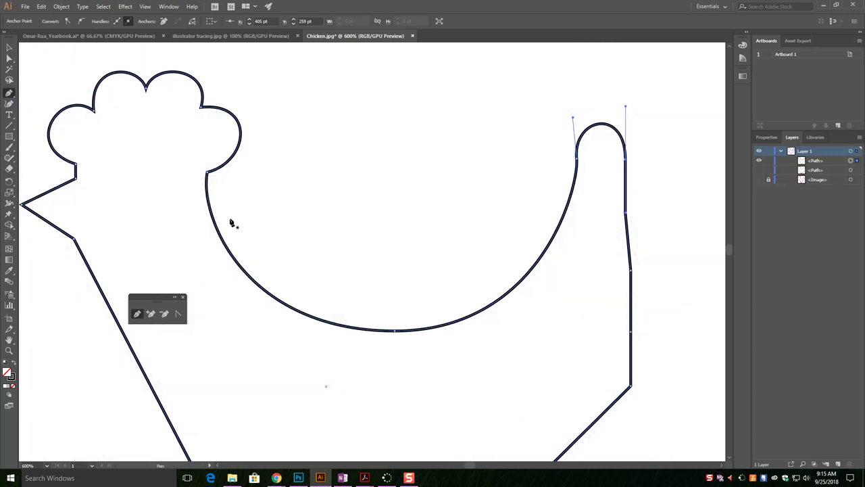
# Zoom out to 300% and pan to show the entire black chicken outline.
pyautogui.press('space')
pyautogui.hotkey('ctrl', '-')
pyautogui.hotkey('ctrl', '-')
pyautogui.scroll(-3, 340, 311)
pyautogui.hscroll(-2, 340, 311)
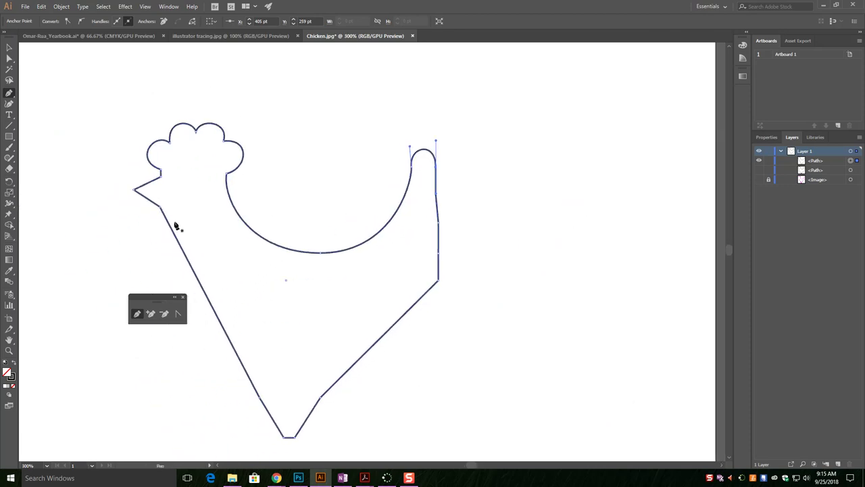